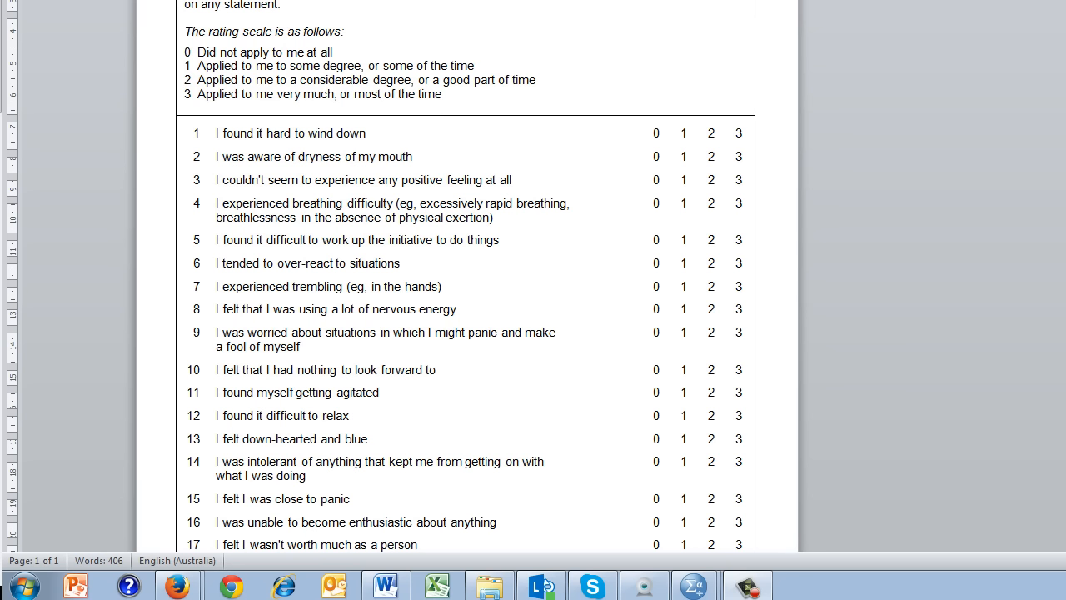
# - Switch to the DASS_CFA-1.sav data editor in SPSS and examine the names and labels of the DASS item variables
pyautogui.moveTo(694, 587)
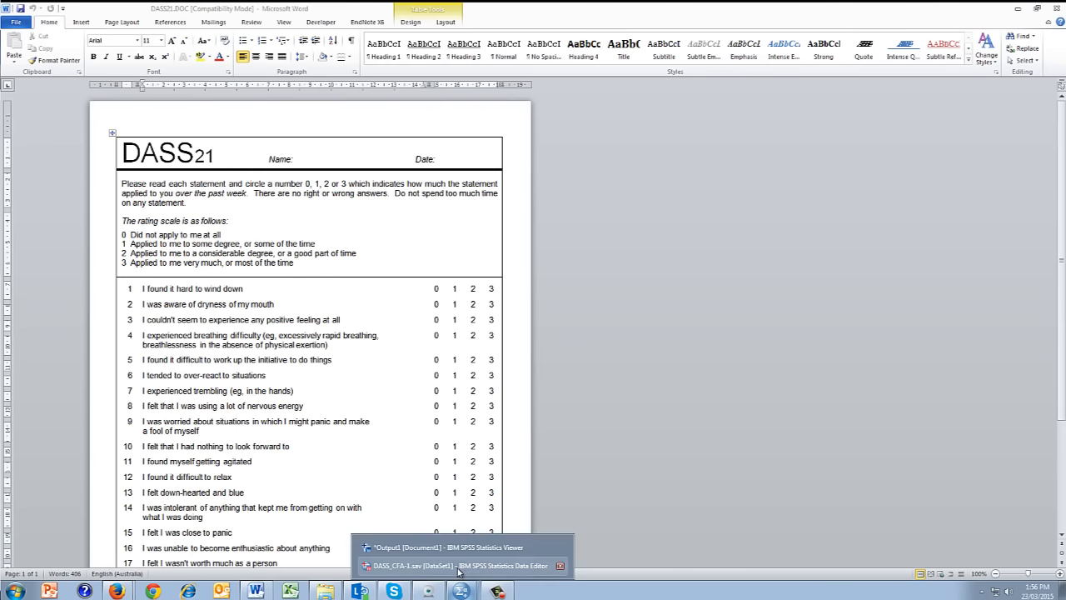
pyautogui.click(459, 566)
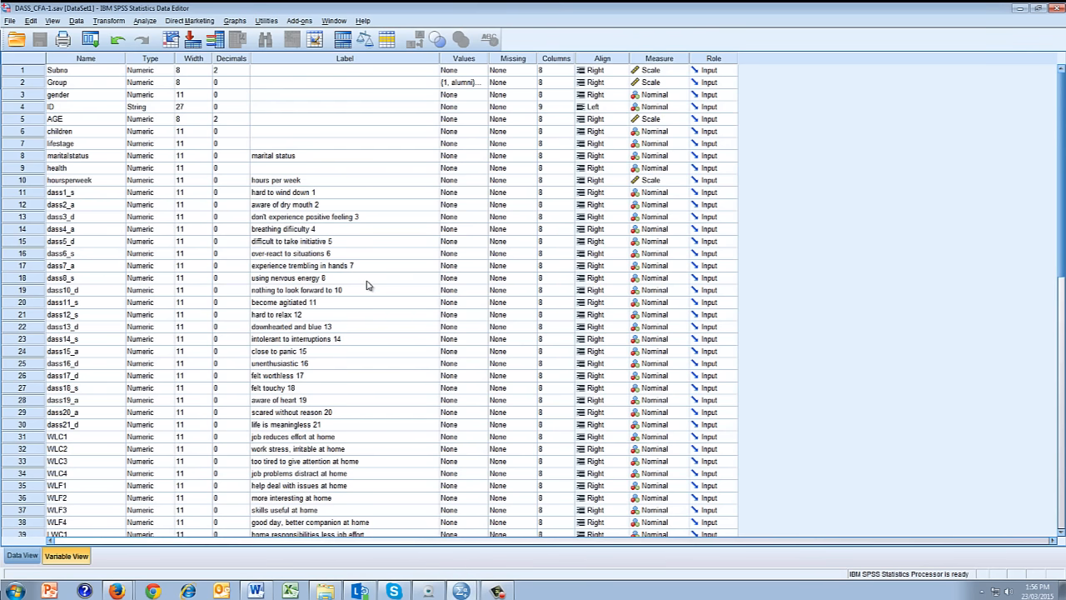
pyautogui.click(86, 194)
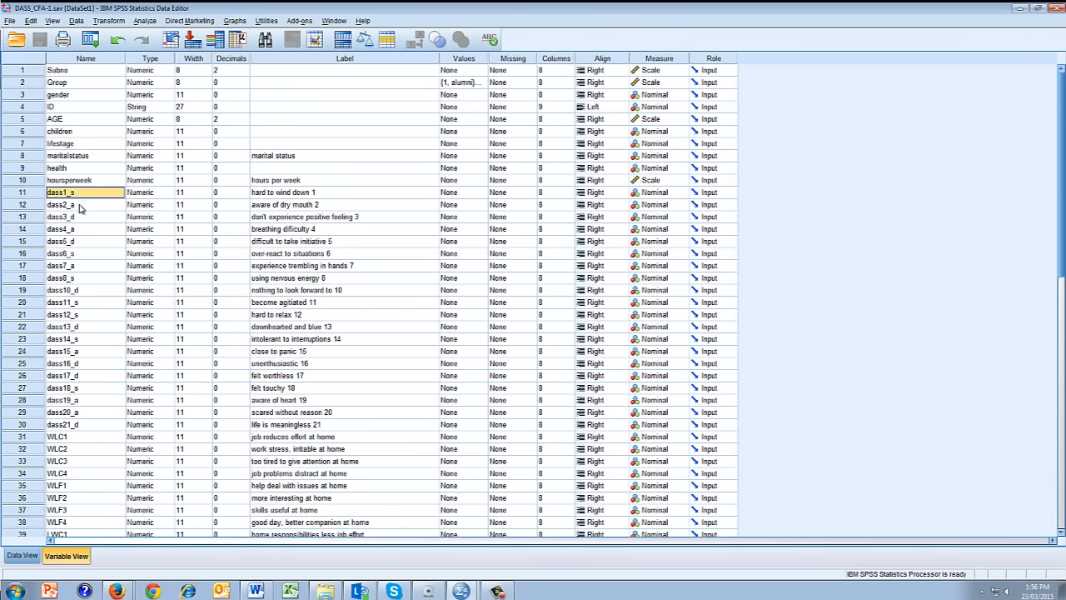
pyautogui.click(81, 207)
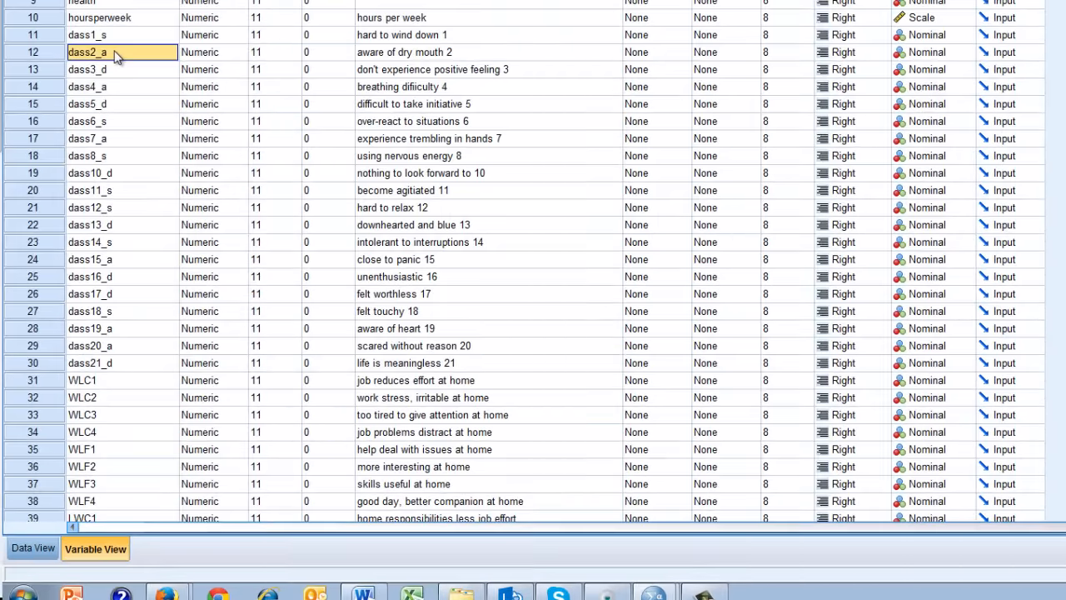
pyautogui.click(119, 70)
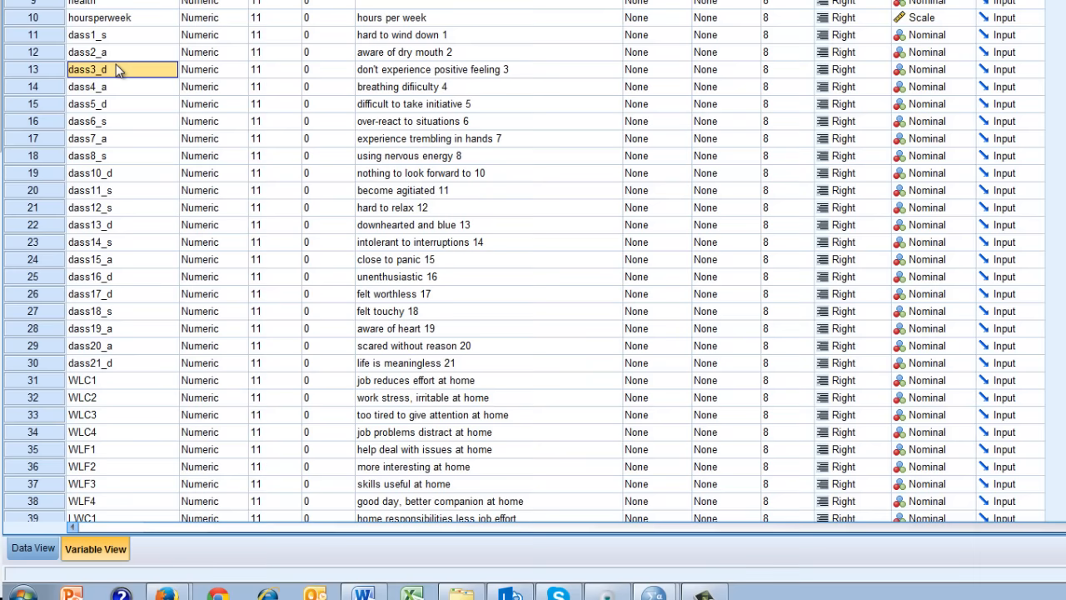
pyautogui.click(373, 192)
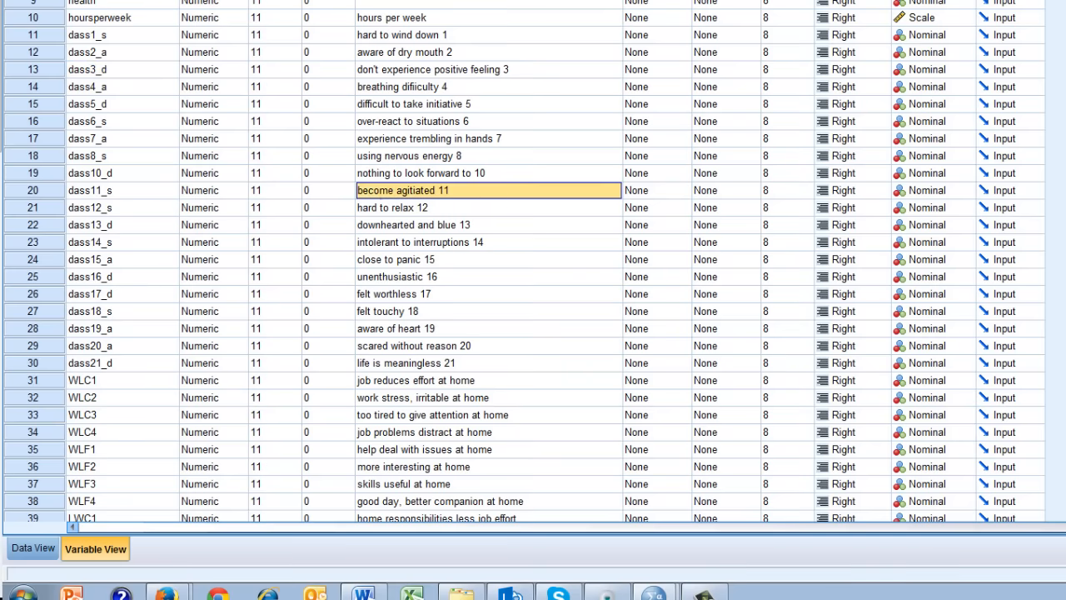
# - Launch Amos Graphics and maximize its window
pyautogui.click(22, 593)
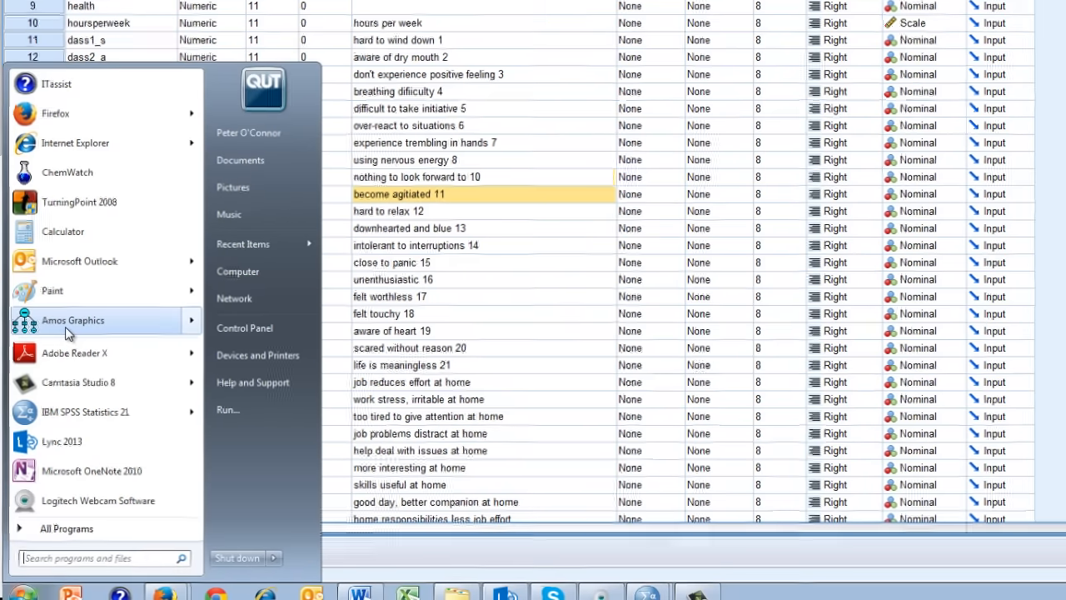
pyautogui.moveTo(65, 326)
pyautogui.click(60, 360)
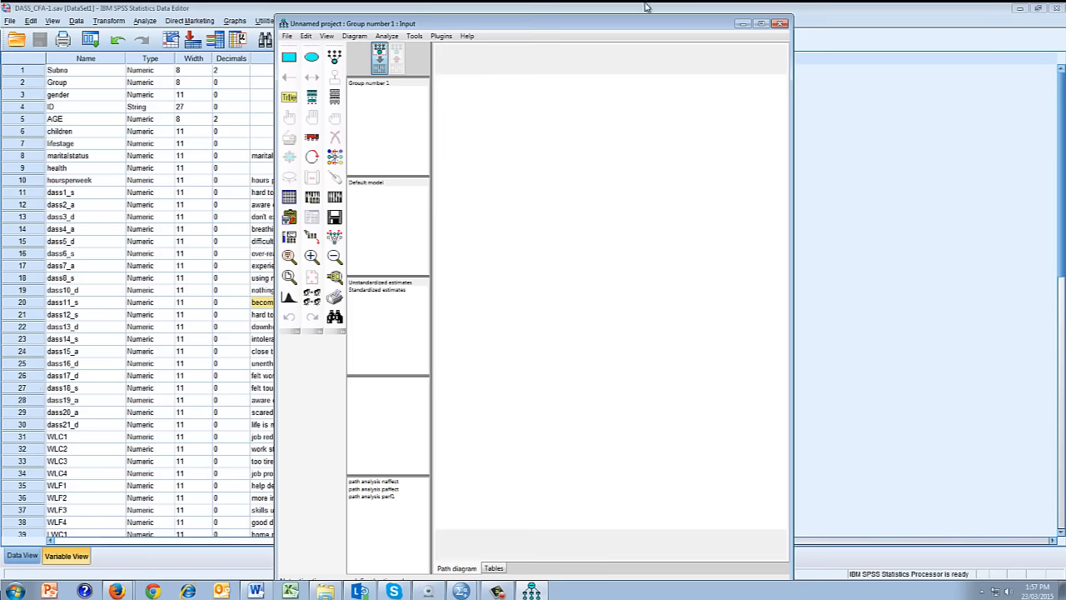
pyautogui.click(762, 24)
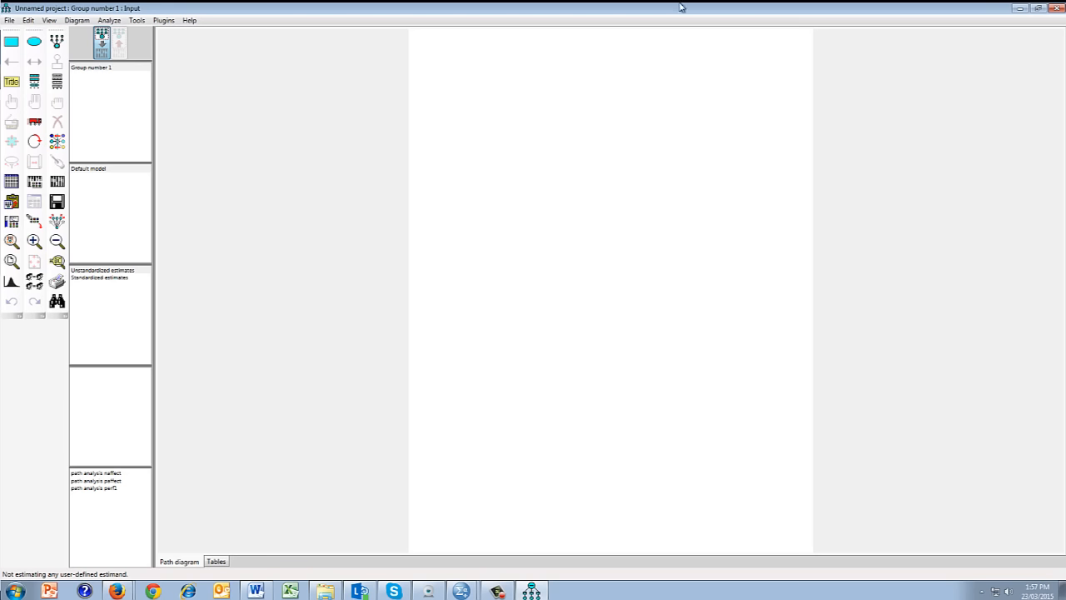
# - Assign DASS_CFA-1.sav from the Desktop as the data file for Group number 1
pyautogui.click(9, 21)
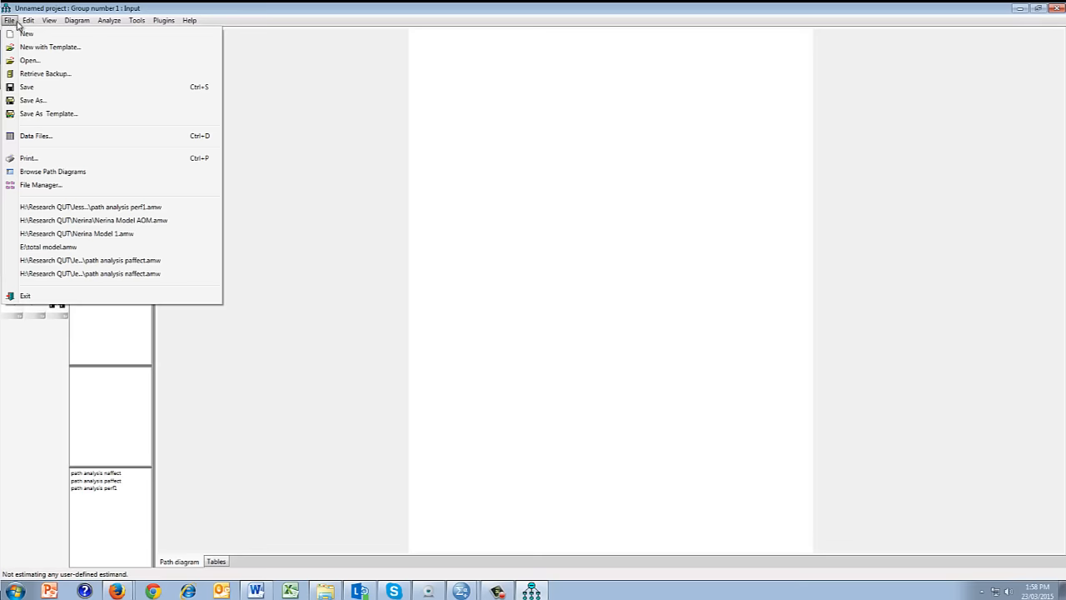
pyautogui.click(36, 135)
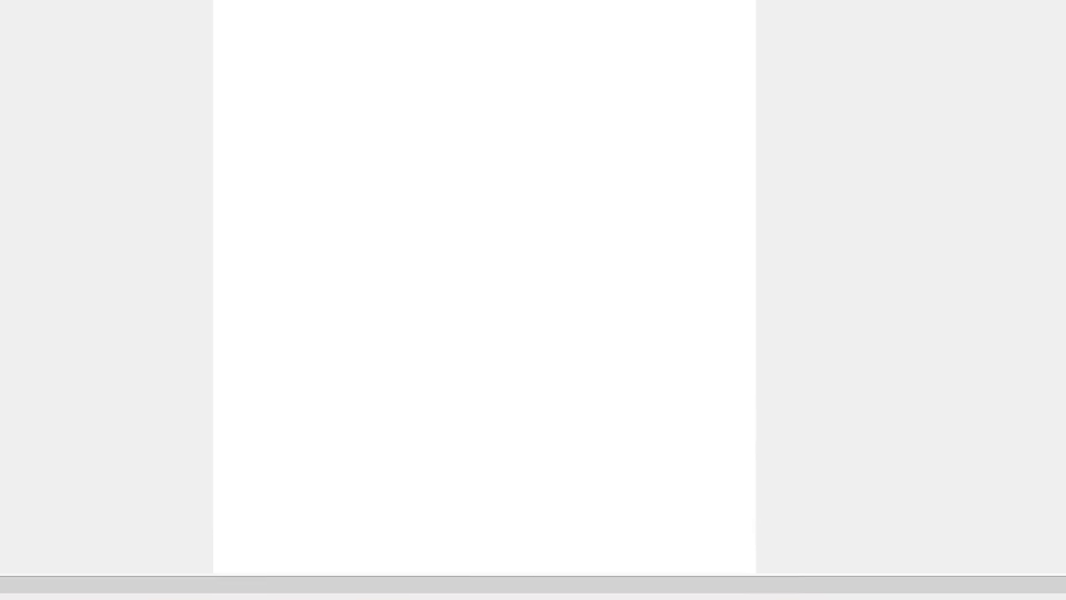
pyautogui.click(178, 206)
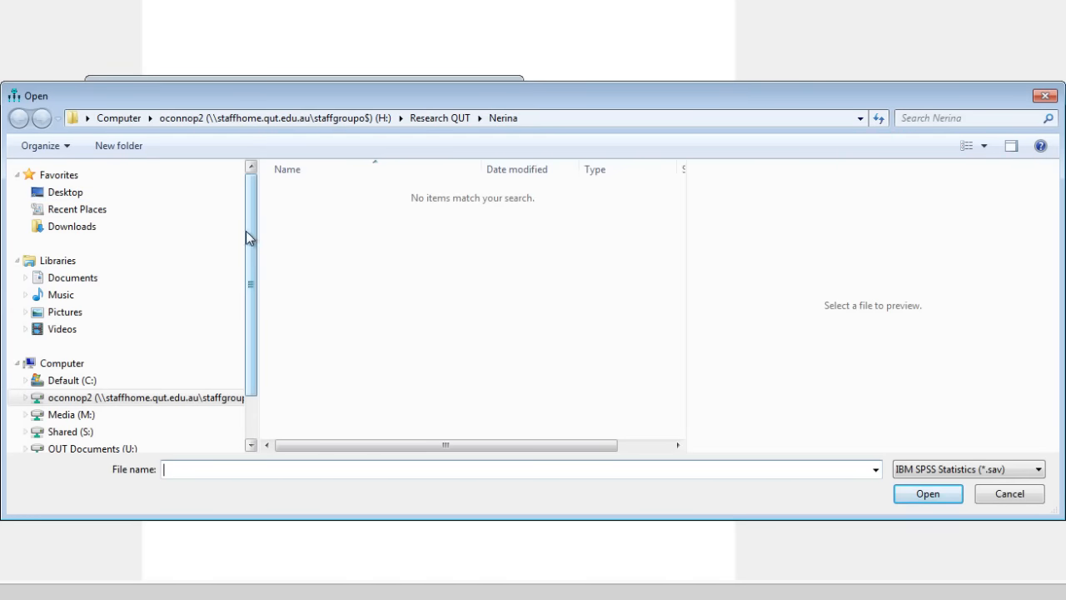
pyautogui.click(99, 195)
pyautogui.doubleClick(533, 292)
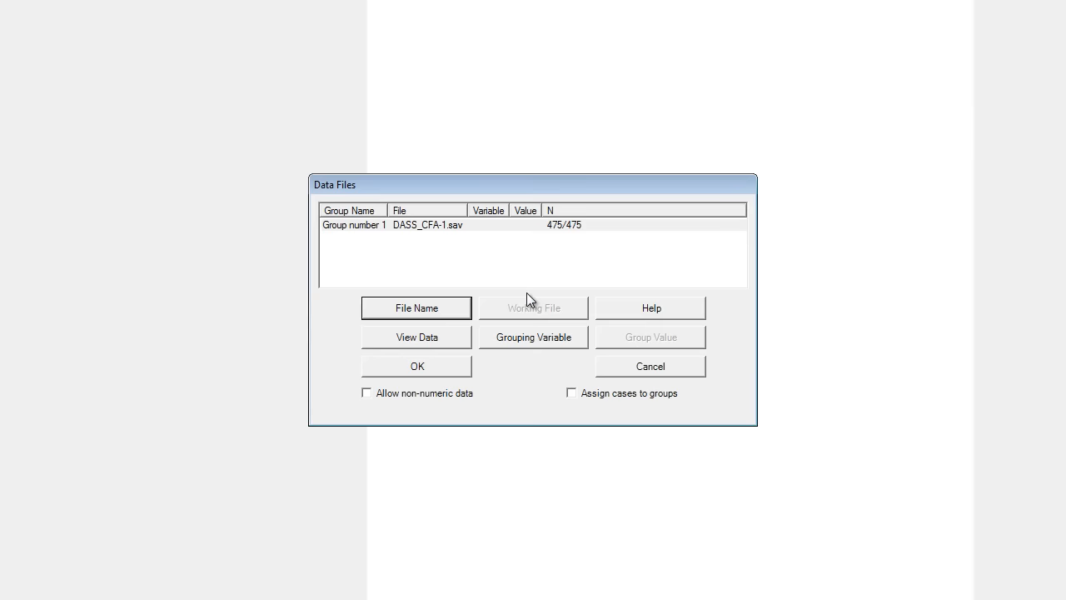
pyautogui.click(449, 358)
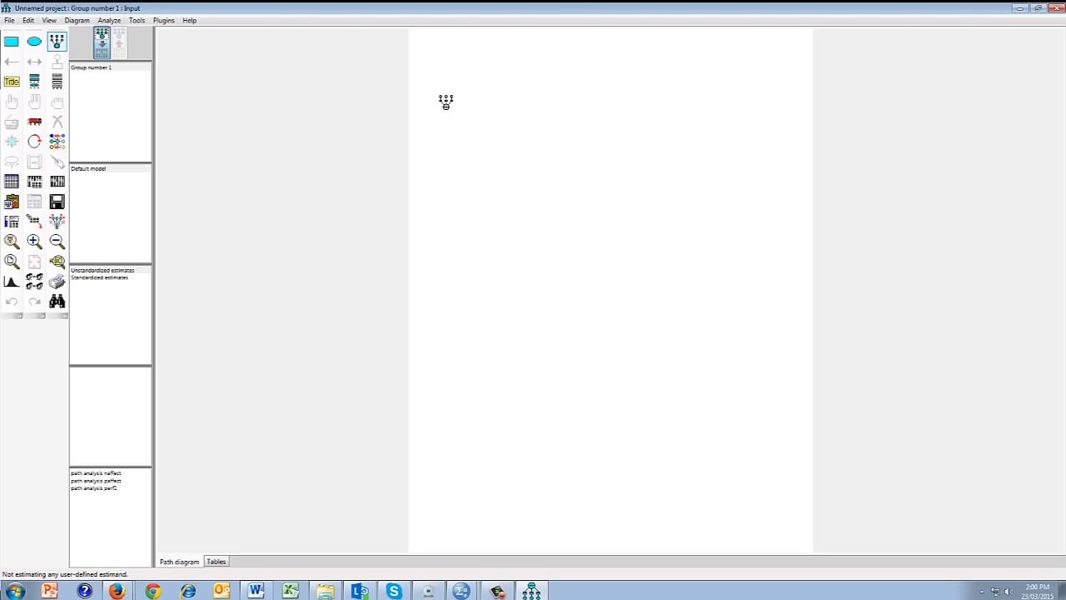
# - Draw a latent variable with seven indicators and error terms near the page's upper edge, and rotate its indicators to the right side
pyautogui.moveTo(447, 106); pyautogui.dragTo(506, 126)
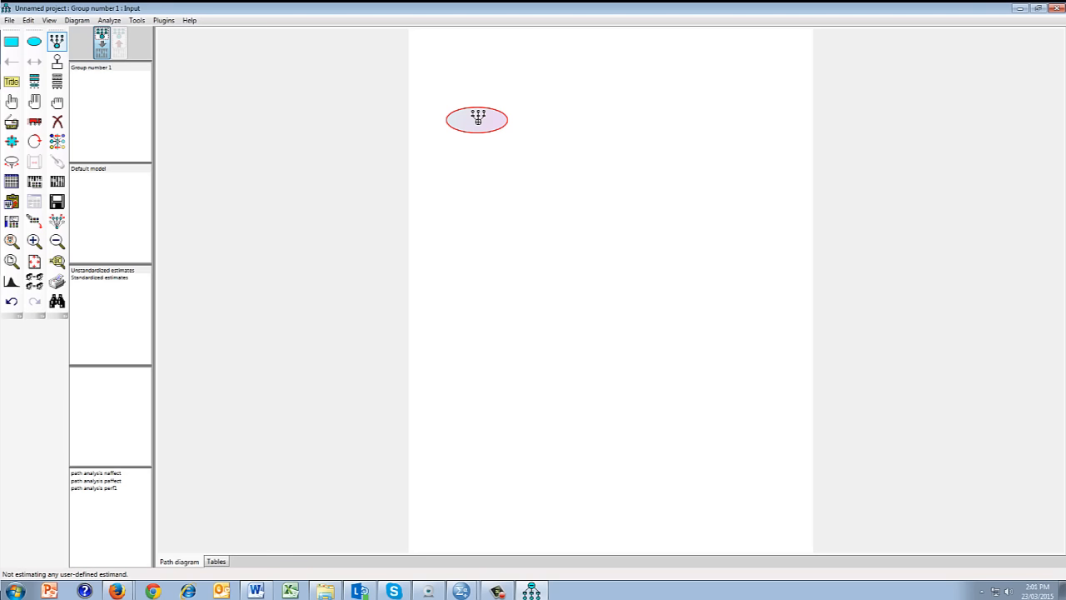
pyautogui.click(477, 119)
pyautogui.click(477, 119)
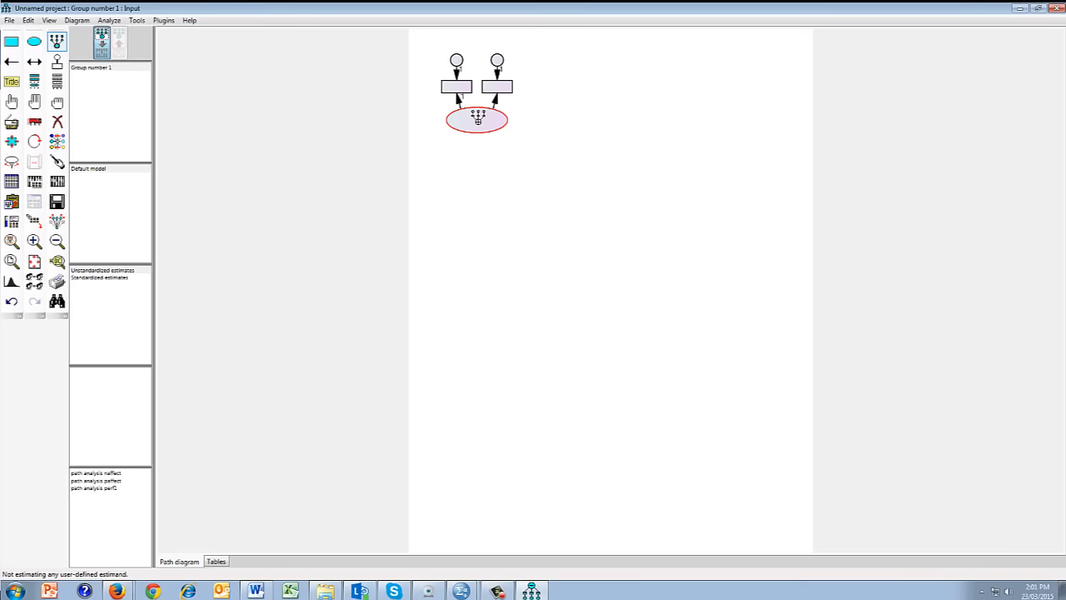
pyautogui.click(477, 119)
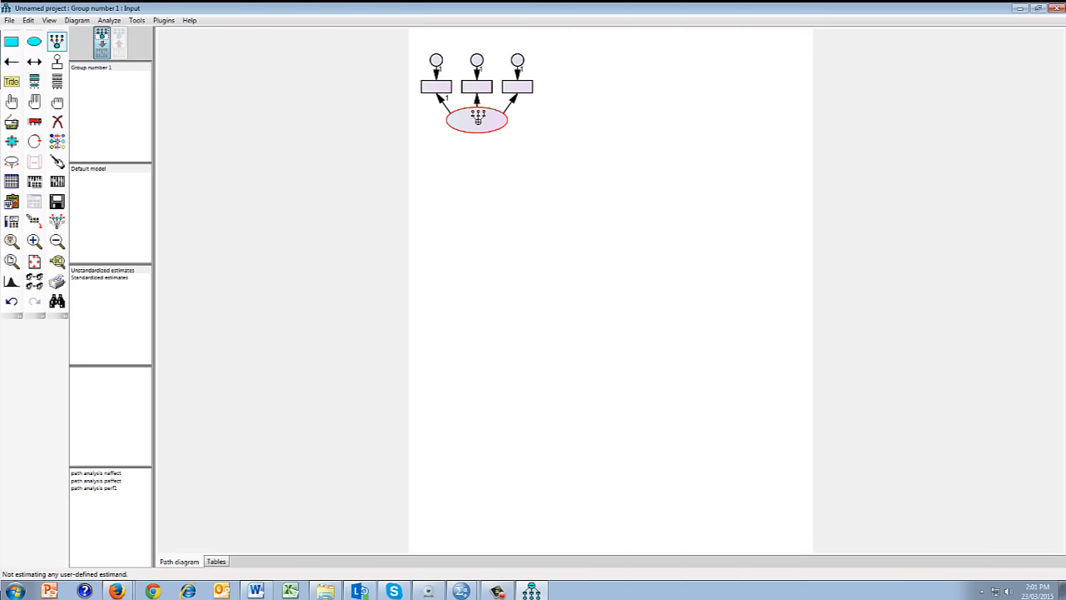
pyautogui.click(478, 119)
pyautogui.click(477, 119)
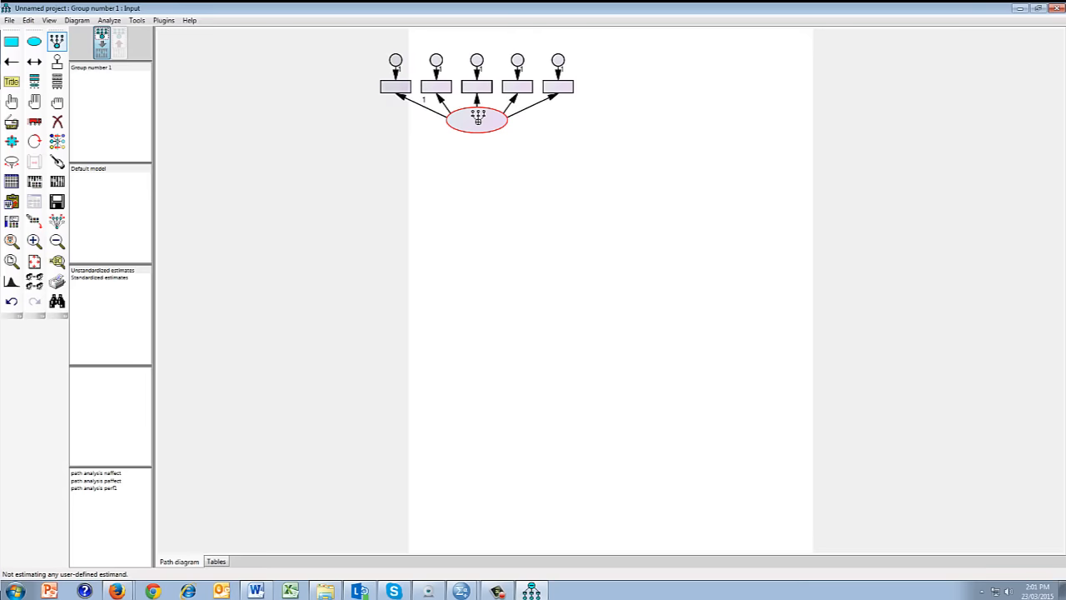
pyautogui.click(477, 119)
pyautogui.click(477, 119)
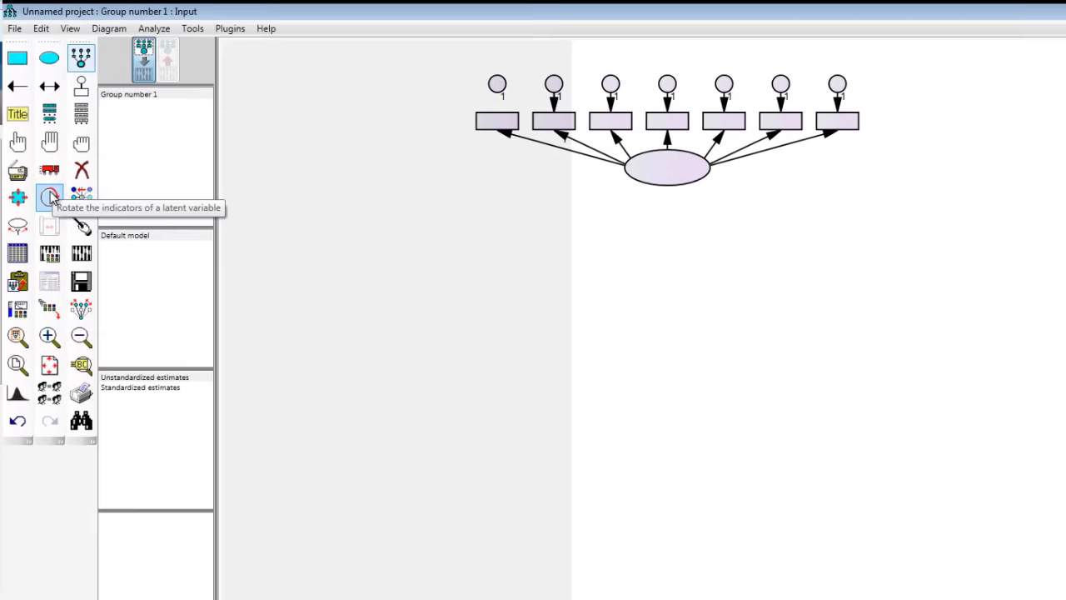
pyautogui.click(52, 197)
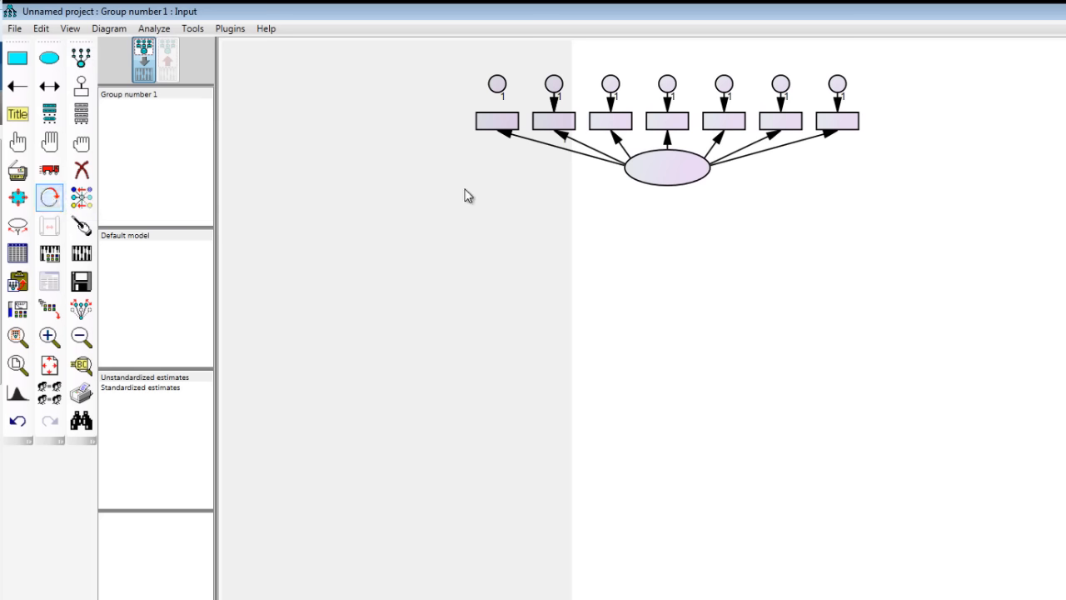
pyautogui.click(659, 179)
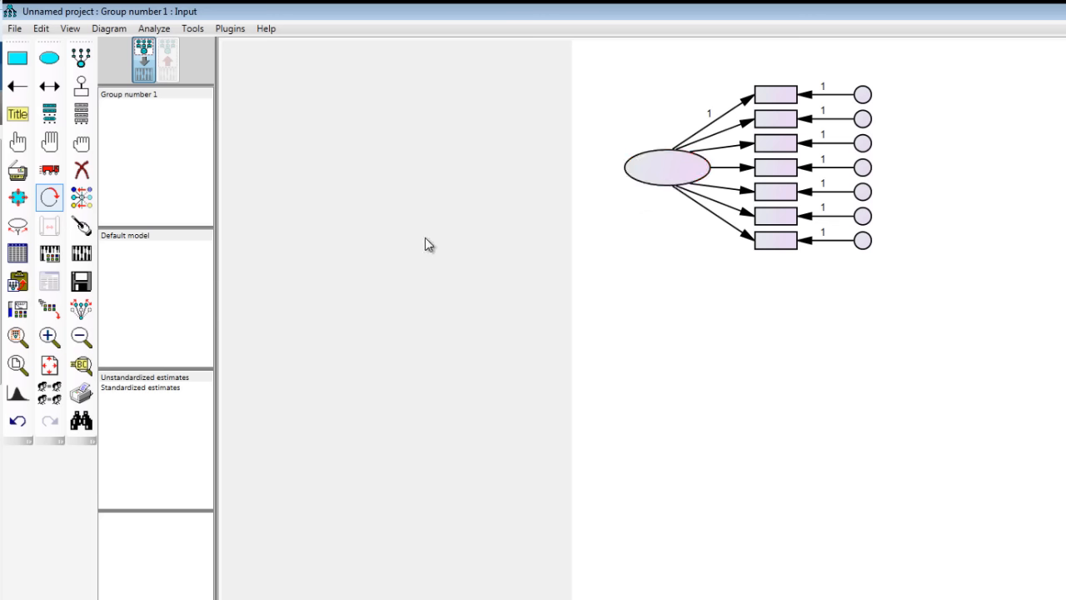
# - Select the whole latent variable structure, duplicate it twice straight down the page to make three factors, and deselect all objects
pyautogui.click(52, 145)
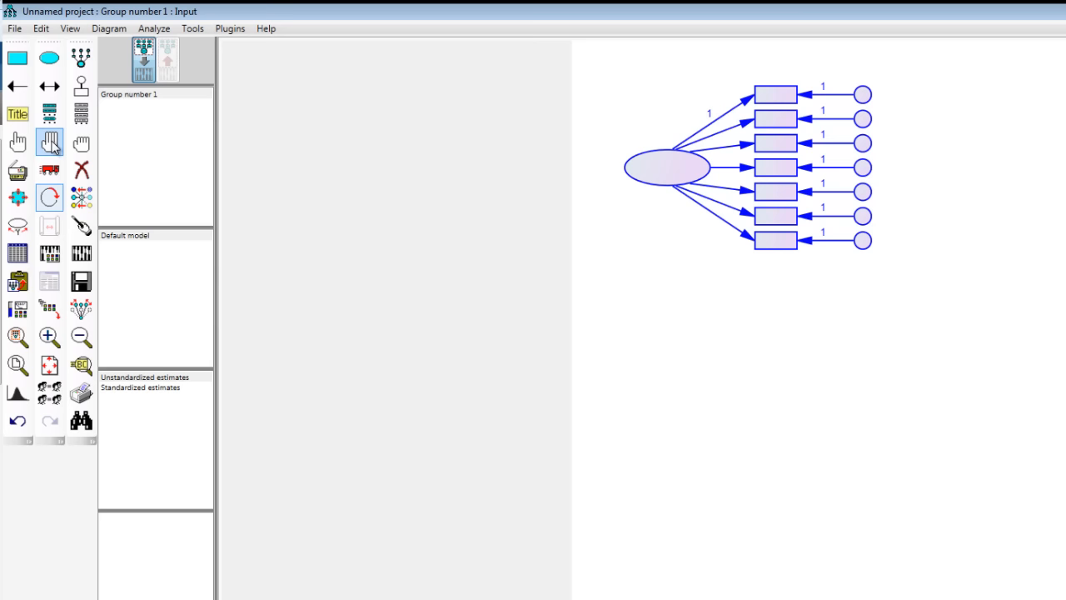
pyautogui.click(50, 144)
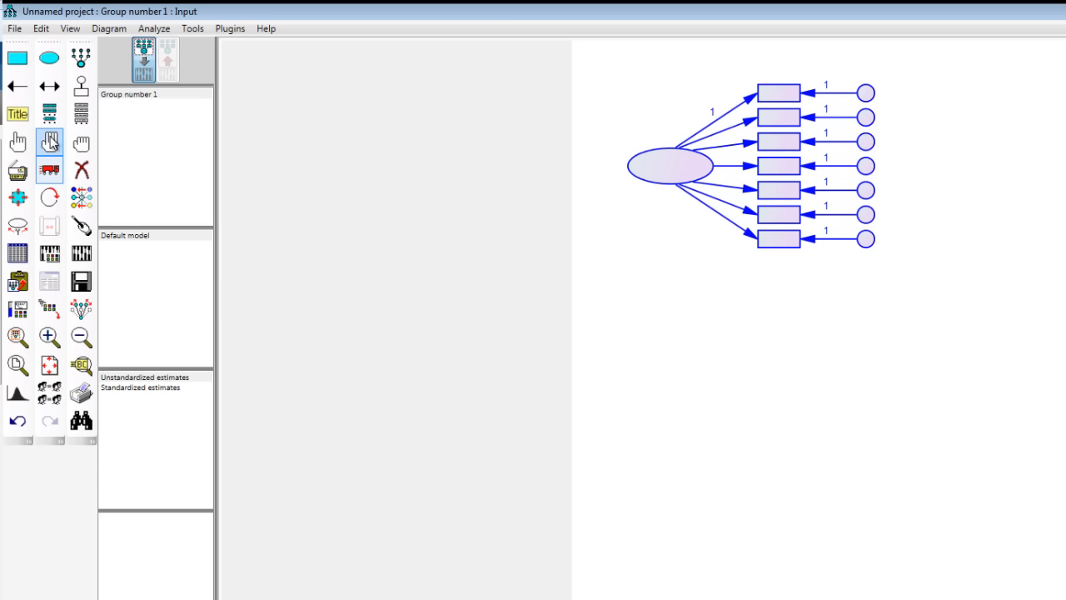
pyautogui.click(18, 172)
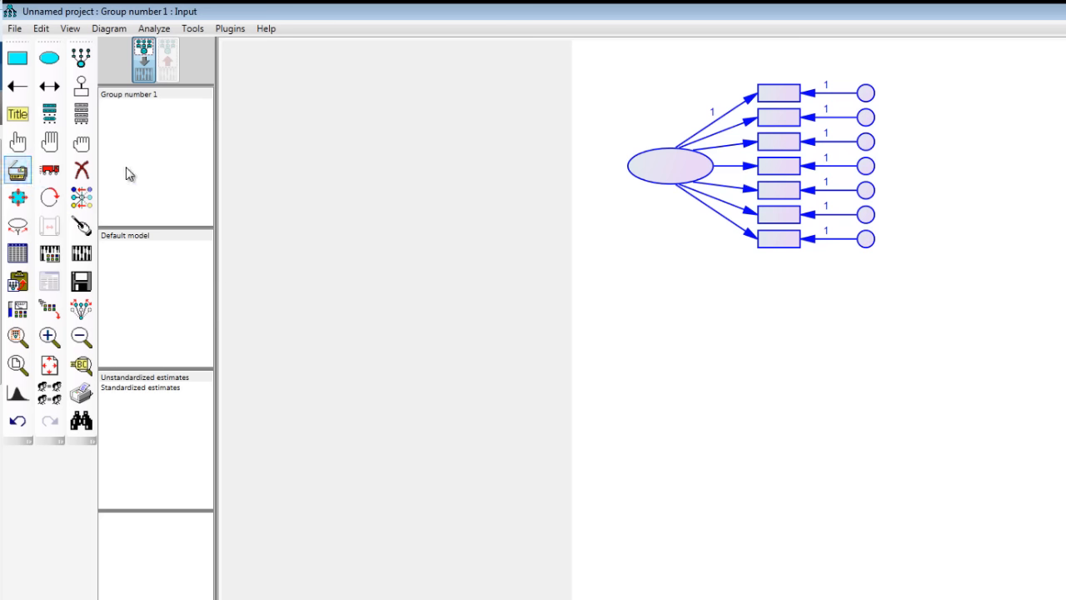
pyautogui.click(670, 171)
pyautogui.moveTo(670, 171); pyautogui.dragTo(672, 352)
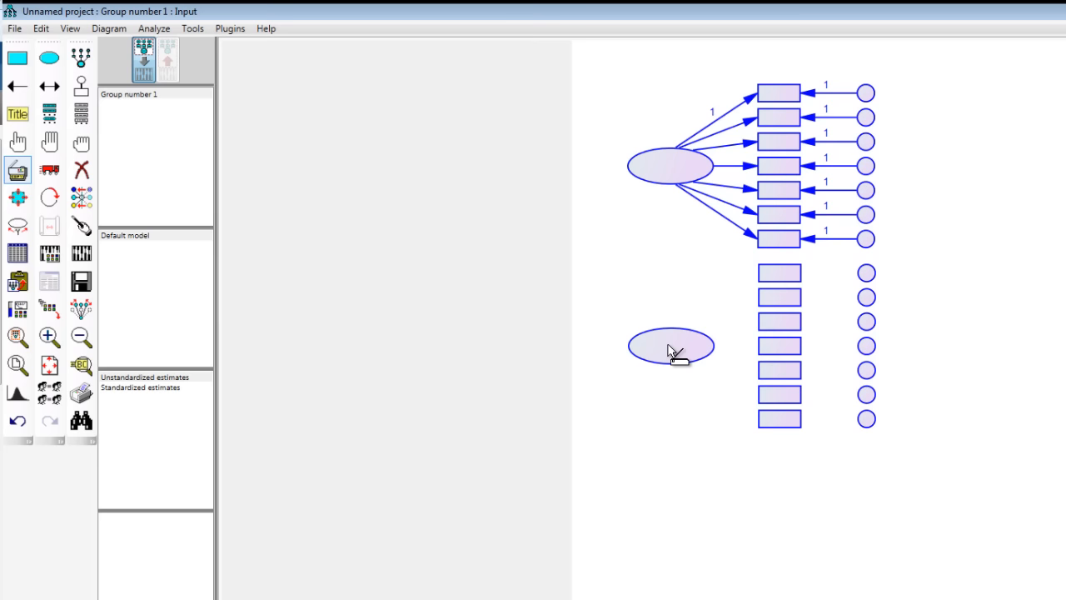
pyautogui.moveTo(669, 350); pyautogui.dragTo(666, 351)
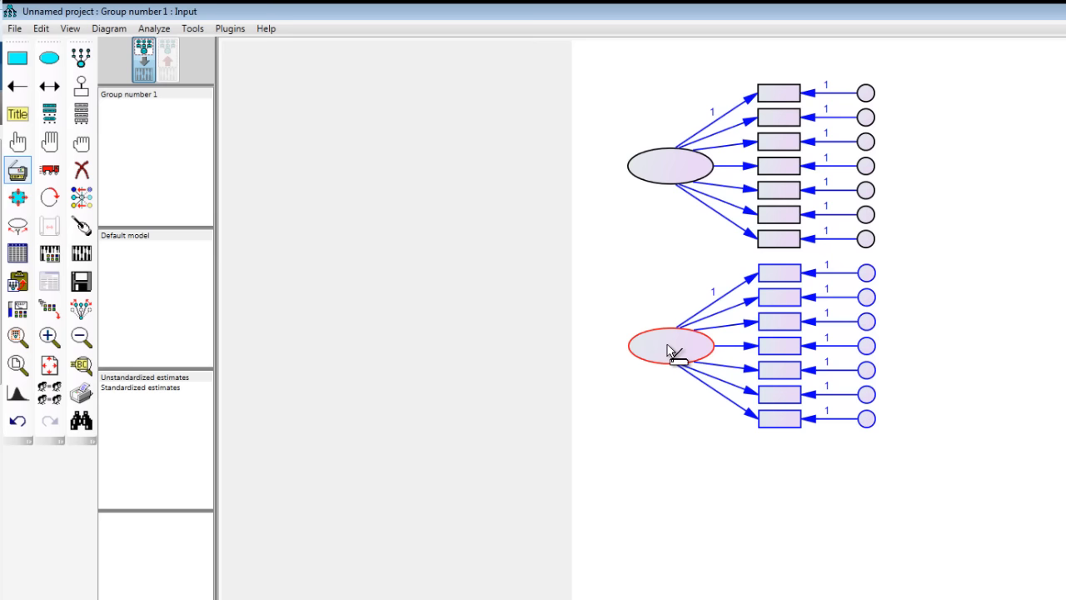
pyautogui.moveTo(667, 345); pyautogui.dragTo(673, 527)
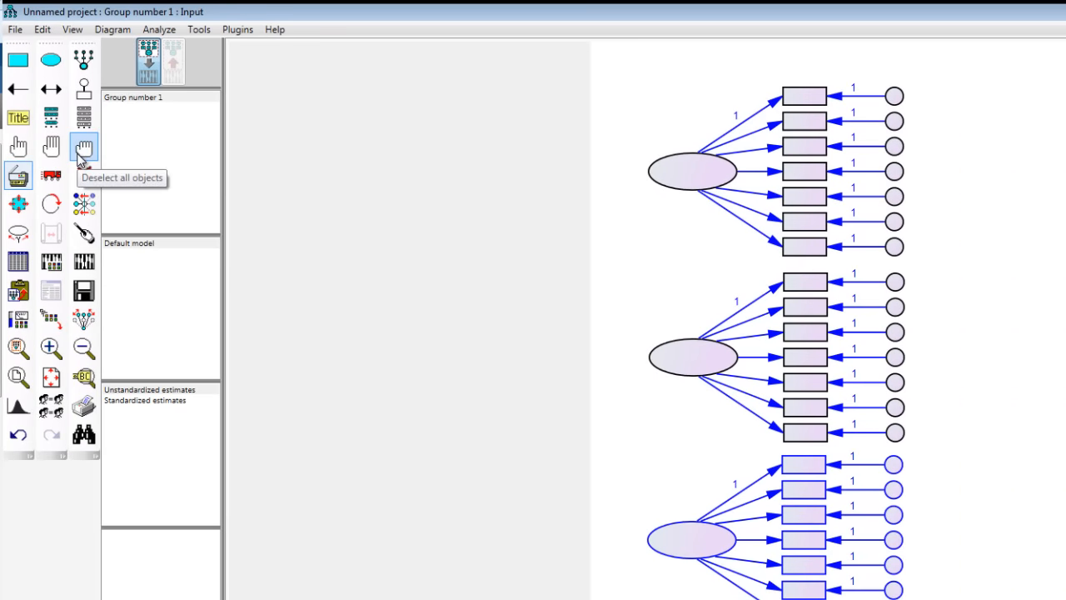
pyautogui.click(83, 150)
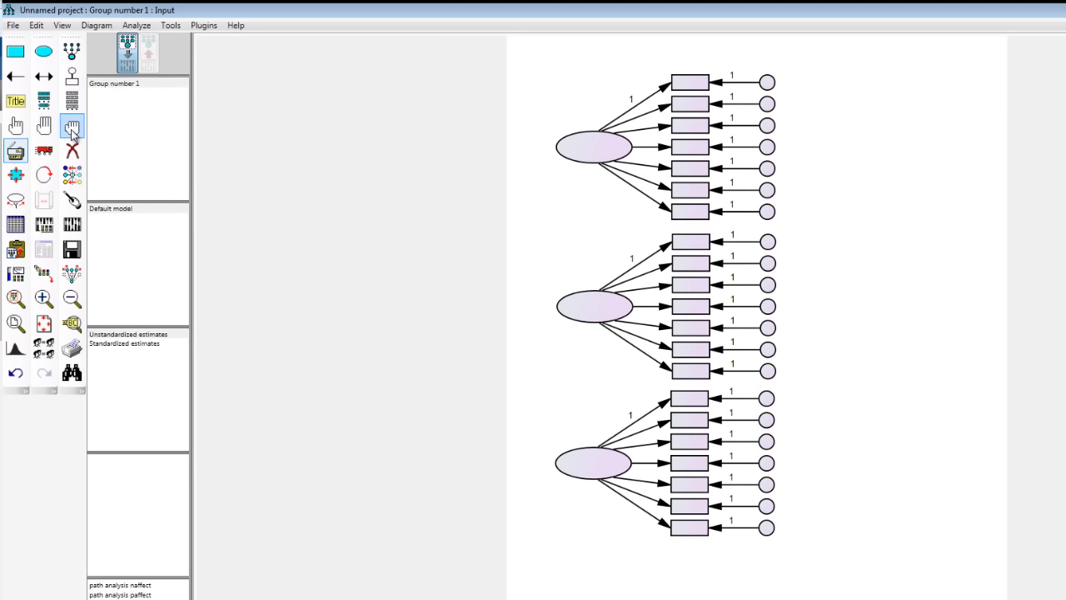
# - Delete the lowest indicator and its error term from the middle latent variable
pyautogui.click(71, 151)
pyautogui.click(682, 374)
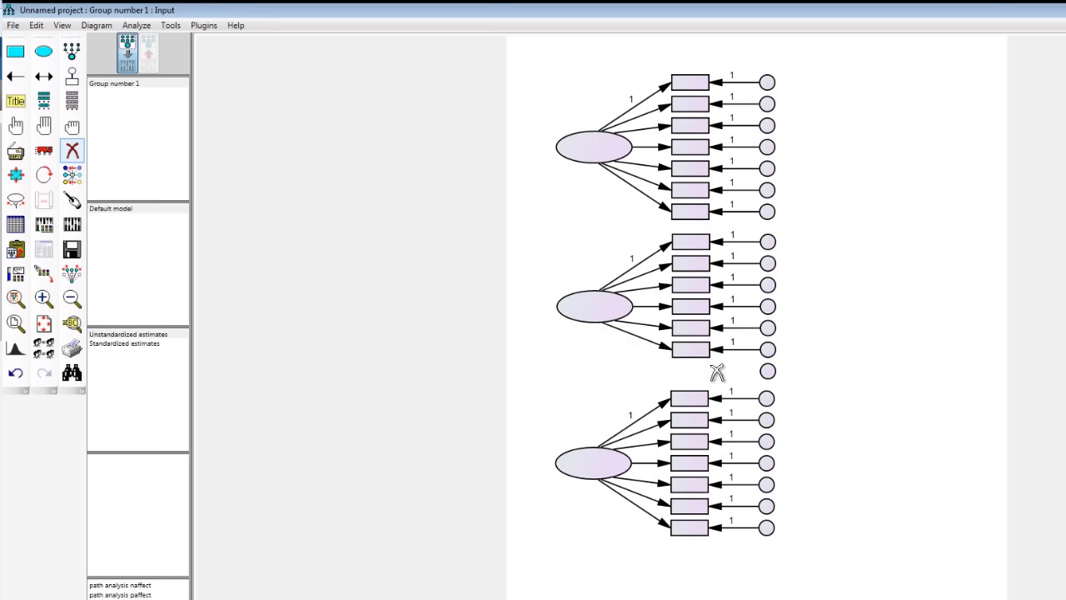
pyautogui.click(768, 372)
pyautogui.click(72, 159)
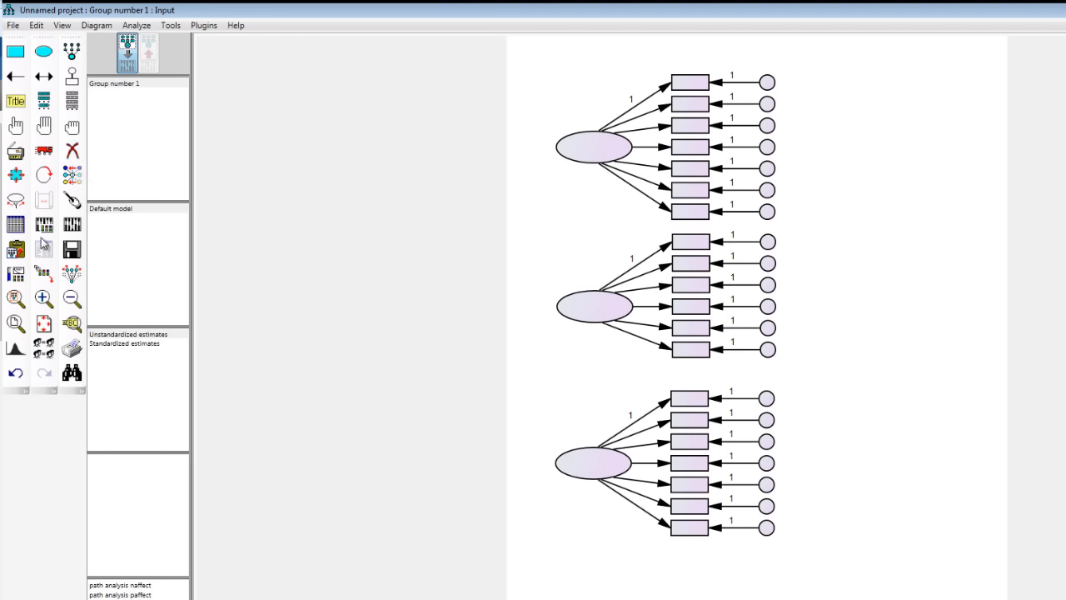
# - Name the uppermost latent variable Depression, keeping its properties dialog clear of the diagram
pyautogui.doubleClick(583, 155)
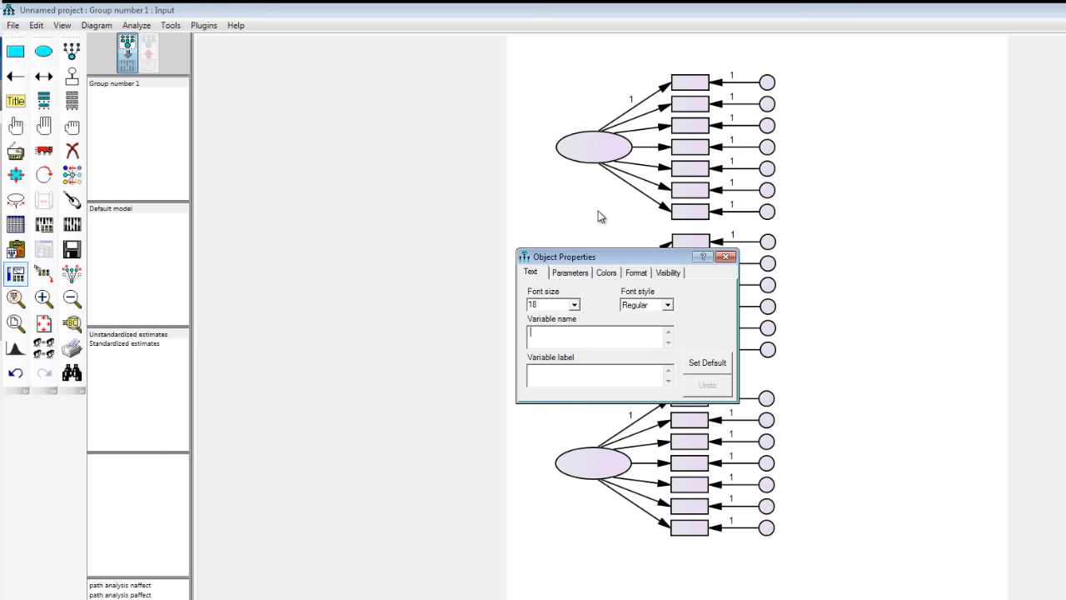
pyautogui.moveTo(594, 261); pyautogui.dragTo(422, 216)
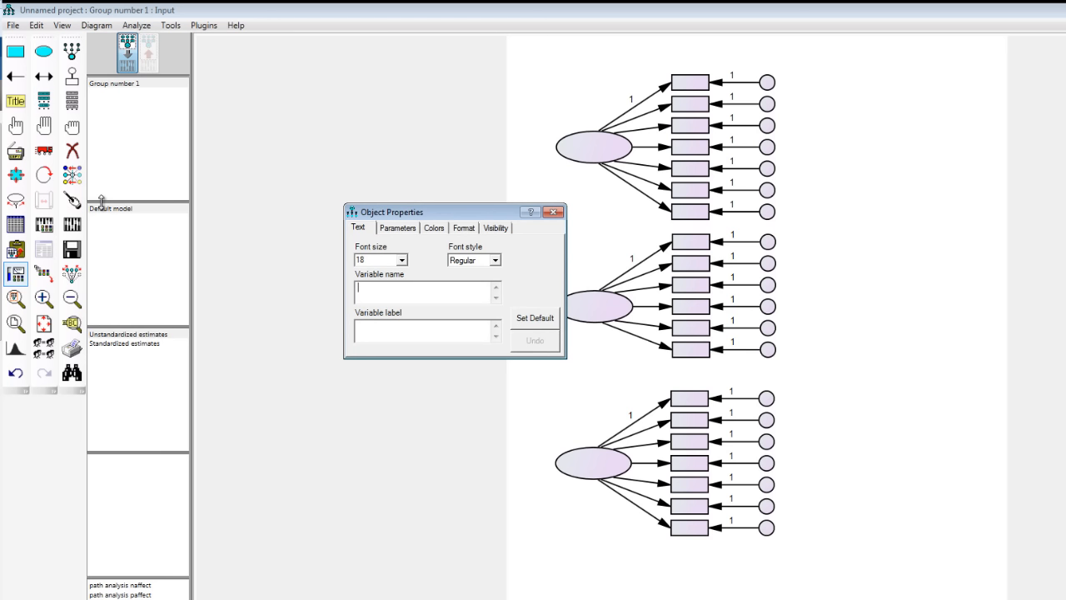
pyautogui.write('Depression')
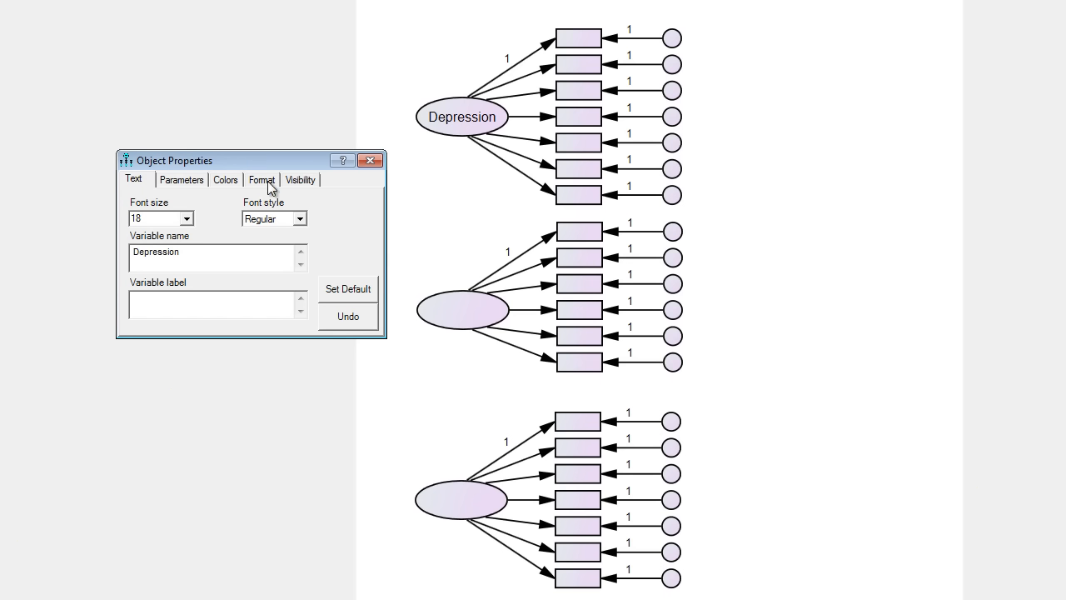
# - Name the middle latent variable Anxiety
pyautogui.click(457, 309)
pyautogui.write('Anexi')
pyautogui.press('BackSpace')
pyautogui.press('BackSpace')
pyautogui.press('BackSpace')
pyautogui.write('xiety')
# - Name the lowest latent variable Stress and close its properties dialog
pyautogui.click(435, 496)
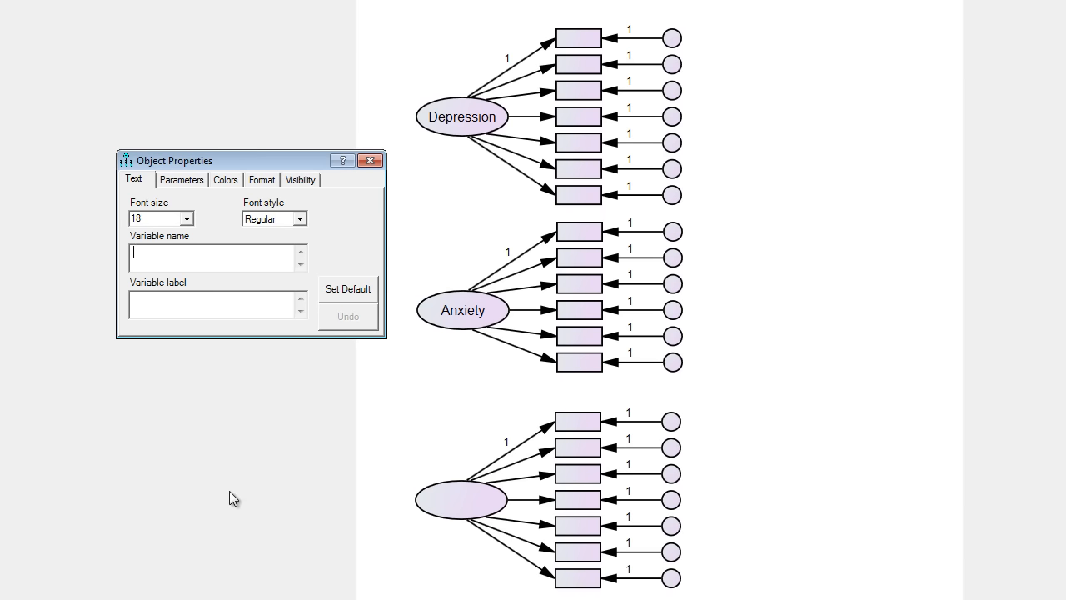
pyautogui.write('Stress')
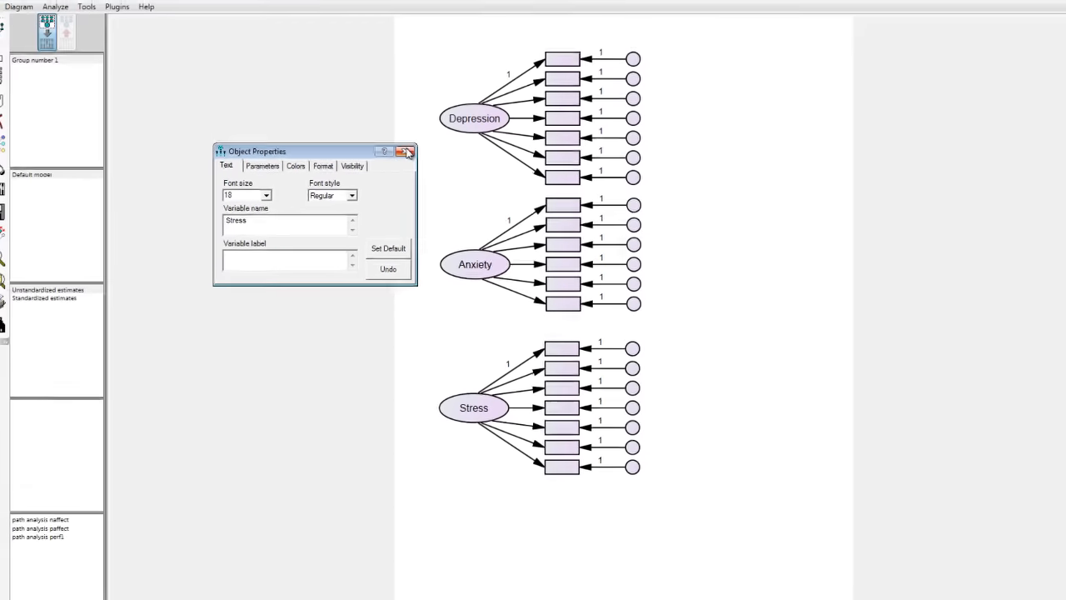
pyautogui.click(407, 153)
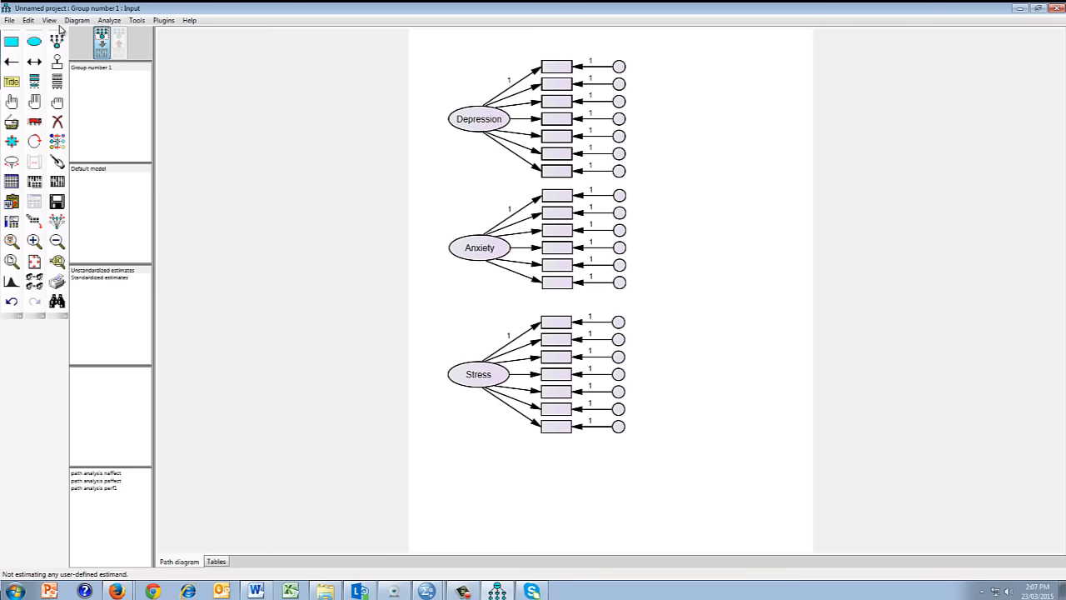
# - Open the list of variables in the dataset, place it clear of the diagram and enlarge it to show all DASS items
pyautogui.click(50, 20)
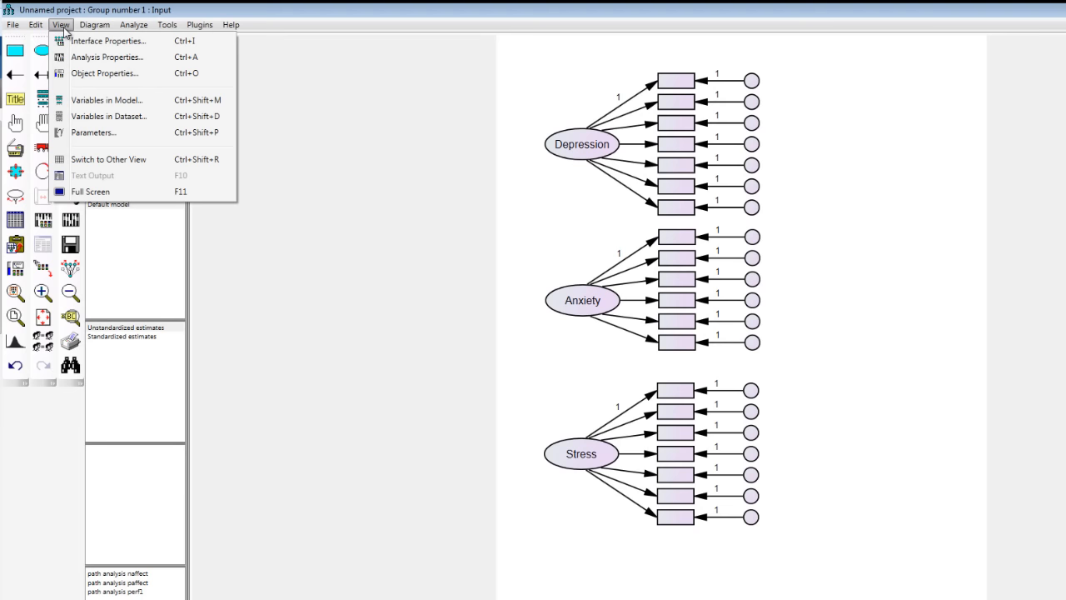
pyautogui.click(99, 121)
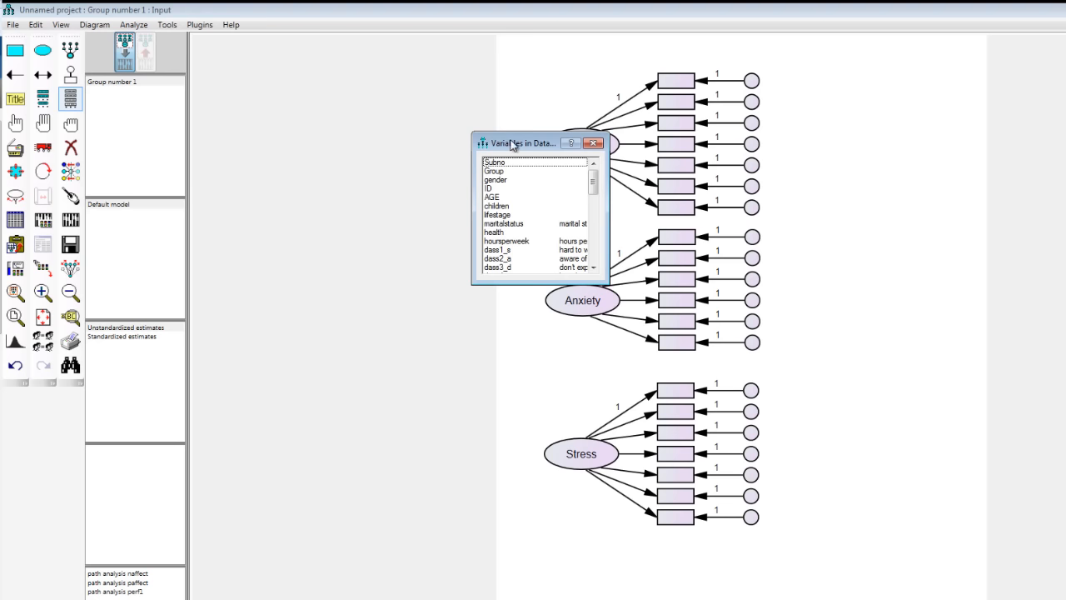
pyautogui.moveTo(513, 145); pyautogui.dragTo(212, 71)
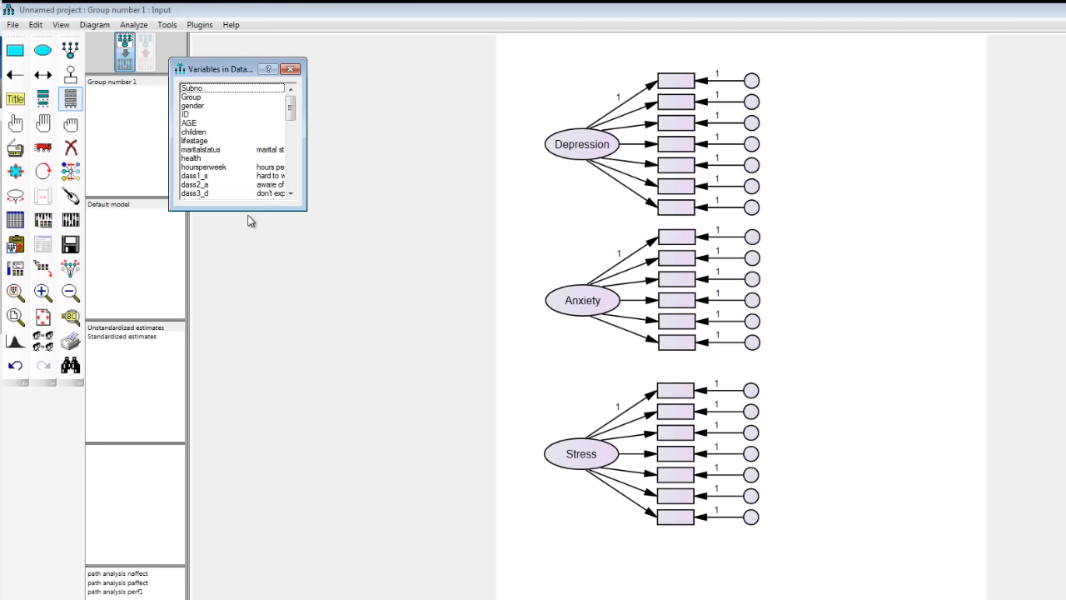
pyautogui.moveTo(238, 209); pyautogui.dragTo(253, 447)
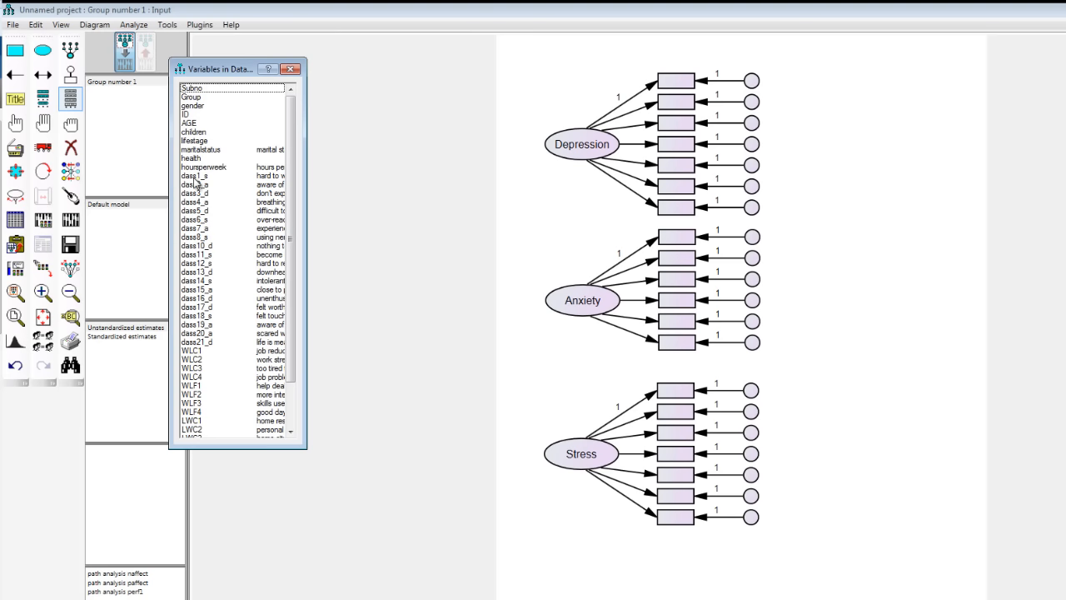
# - Assign dass1_s and dass6_s to the first two Stress indicators, dass2_a and dass4_a to Anxiety's, and dass3_d and dass5_d to Depression's
pyautogui.click(192, 177)
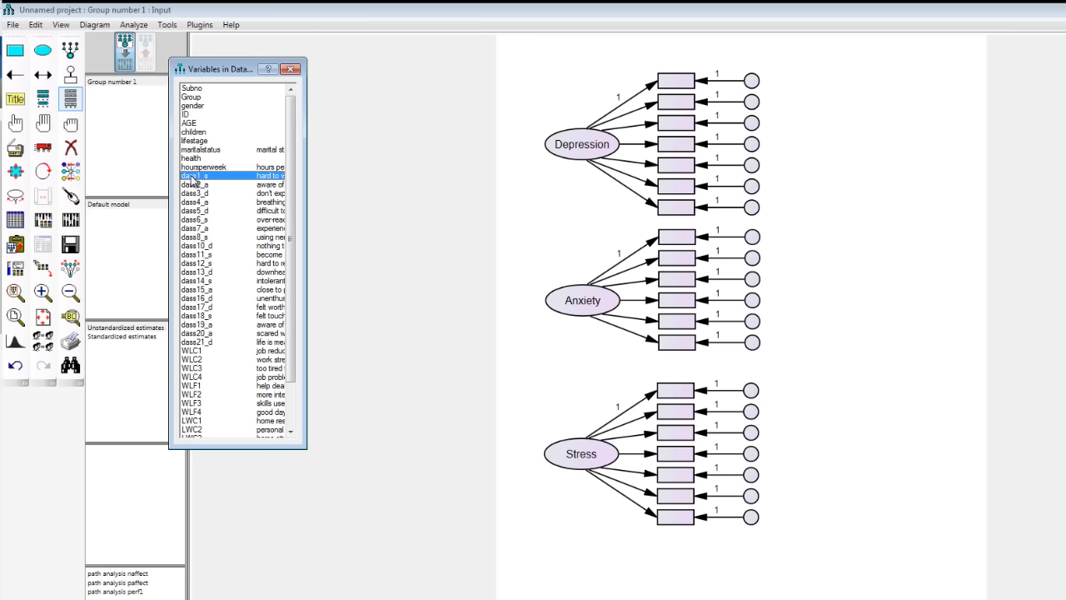
pyautogui.moveTo(192, 180); pyautogui.dragTo(683, 399)
pyautogui.click(191, 185)
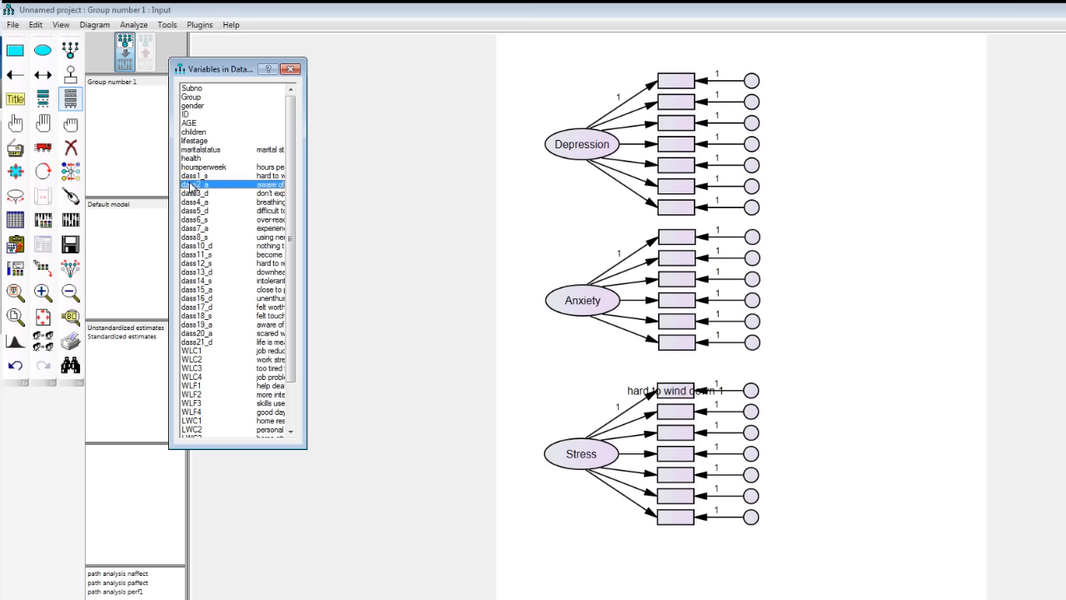
pyautogui.moveTo(192, 185); pyautogui.dragTo(676, 244)
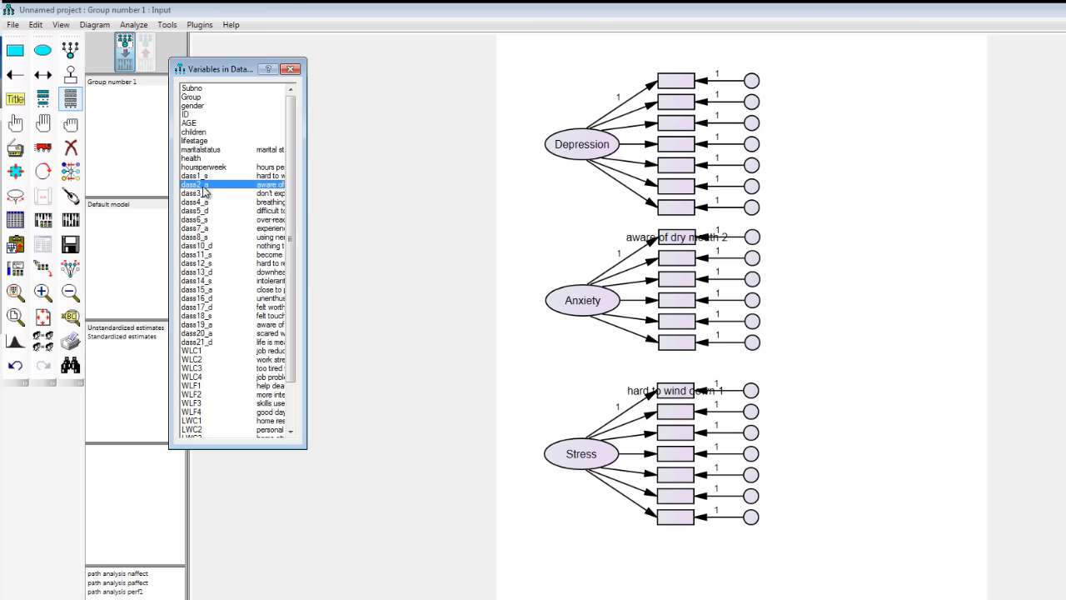
pyautogui.moveTo(200, 194); pyautogui.dragTo(691, 83)
pyautogui.moveTo(193, 202); pyautogui.dragTo(677, 259)
pyautogui.moveTo(198, 212); pyautogui.dragTo(668, 114)
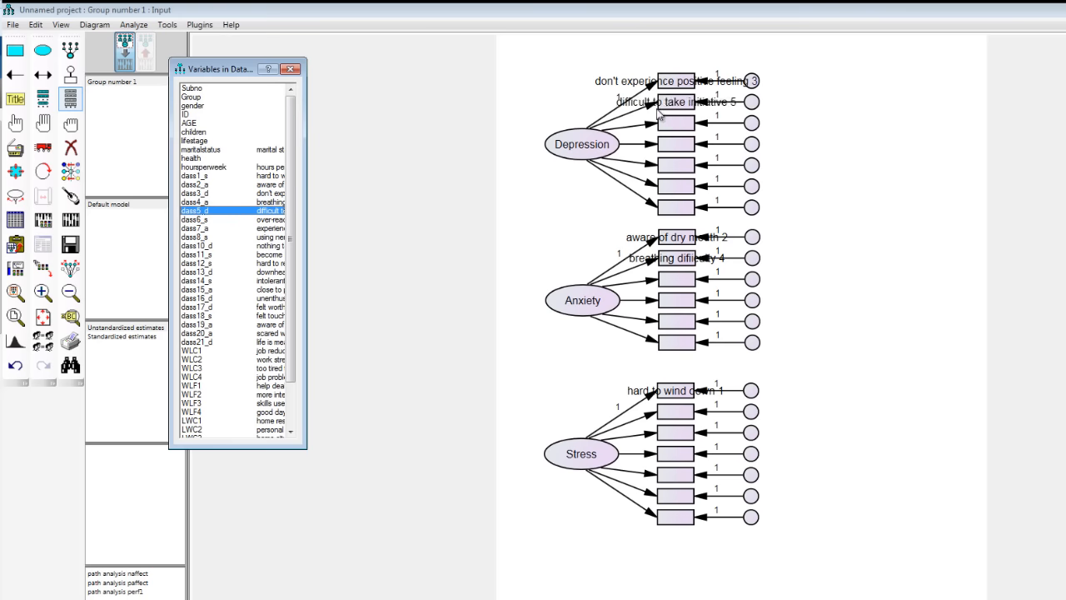
pyautogui.moveTo(201, 220); pyautogui.dragTo(675, 412)
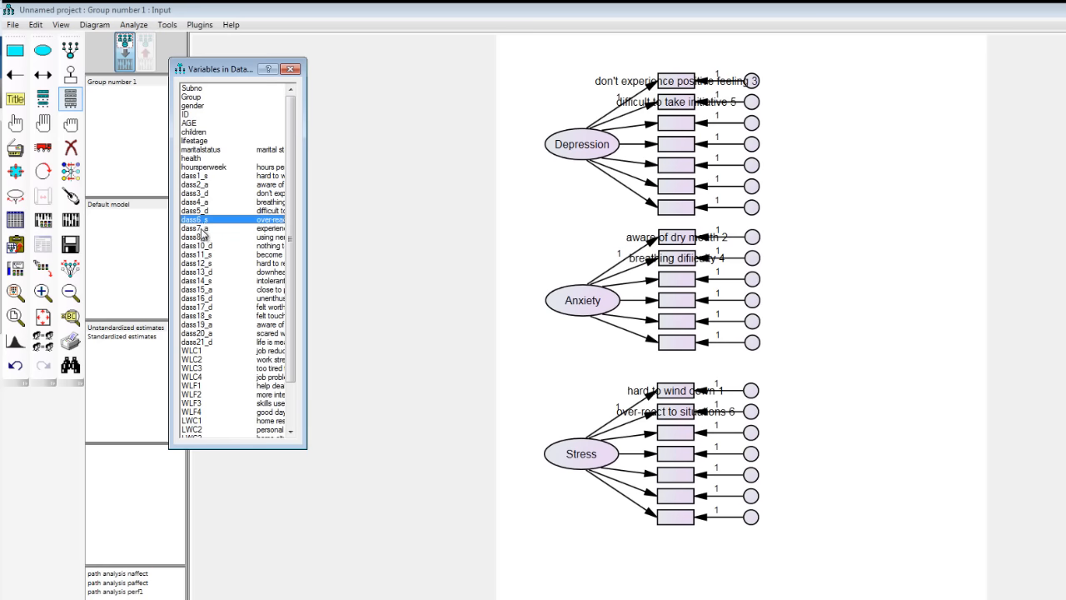
# - Assign the remaining items dass7_a through dass21_d in numerical order, placing _d items on Depression, _a items on Anxiety and _s items on Stress
pyautogui.moveTo(200, 228); pyautogui.dragTo(408, 222)
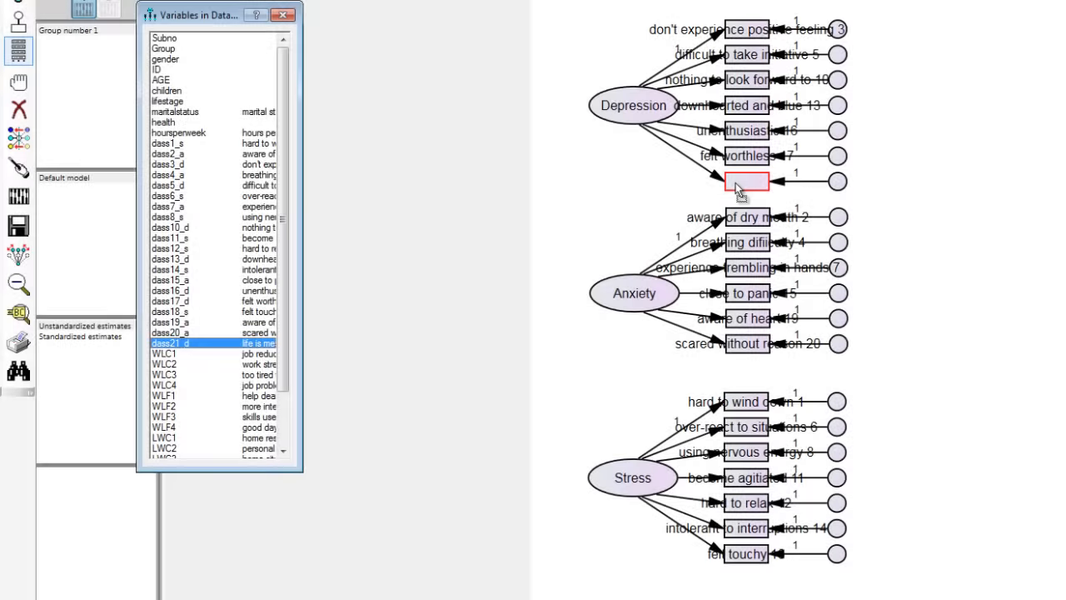
pyautogui.moveTo(738, 184); pyautogui.dragTo(725, 184)
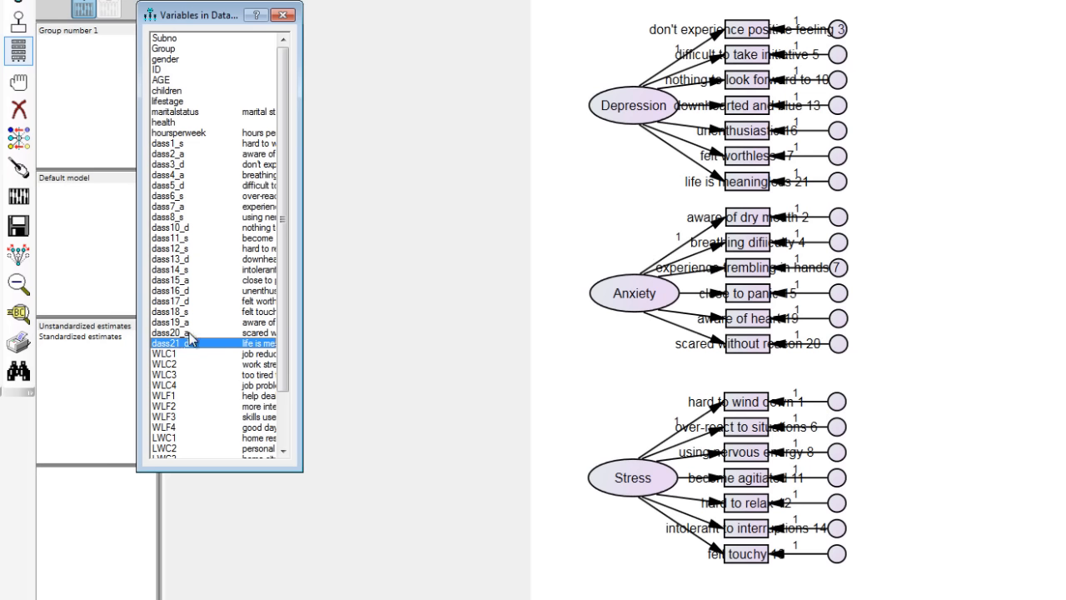
pyautogui.moveTo(192, 337); pyautogui.dragTo(762, 190)
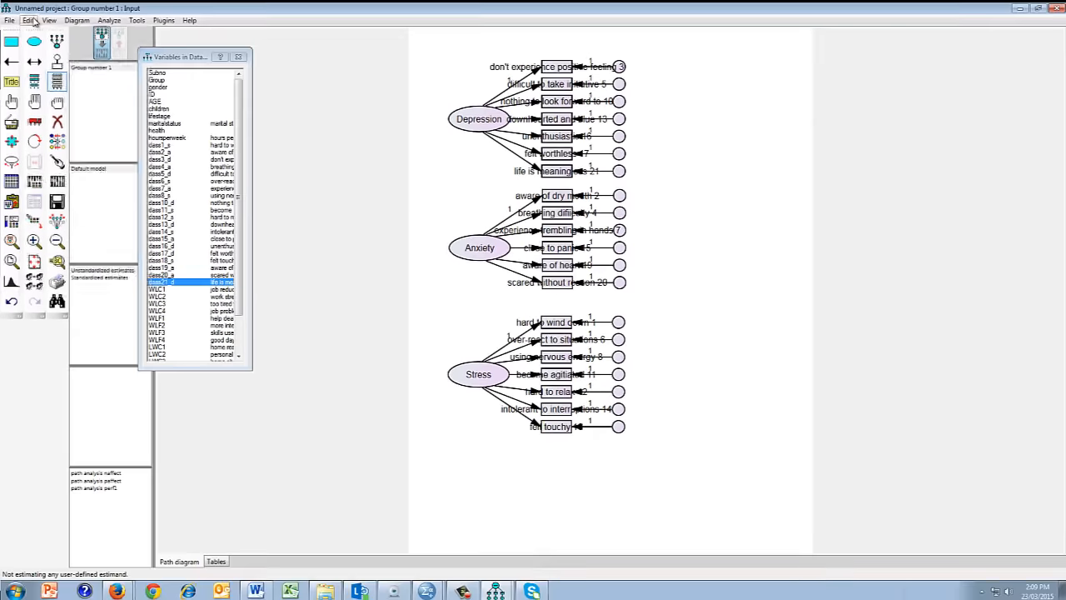
# - Close the list of dataset variables
pyautogui.click(31, 20)
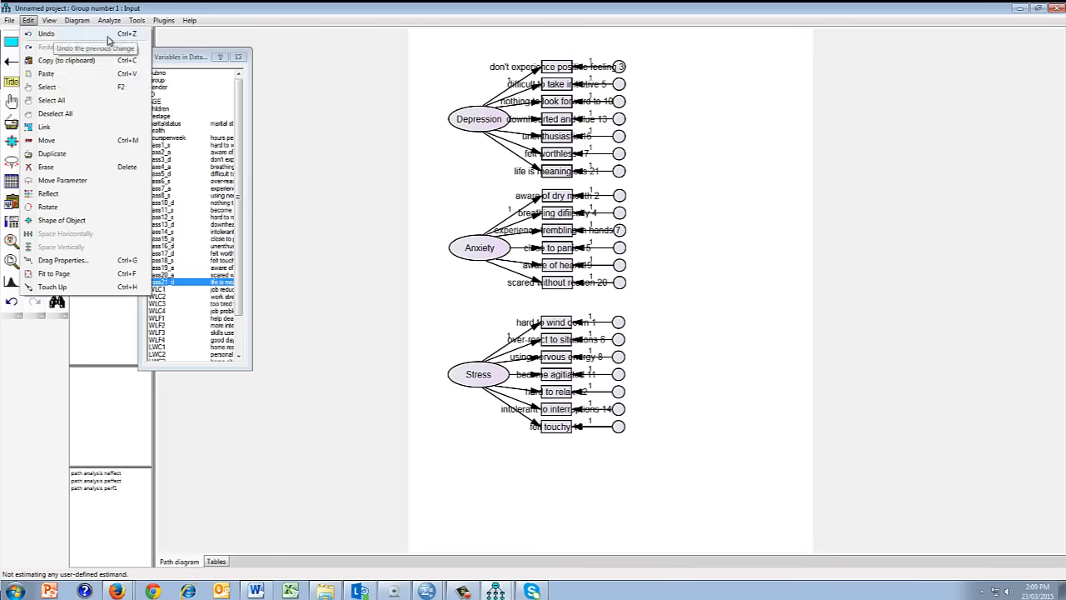
pyautogui.click(364, 276)
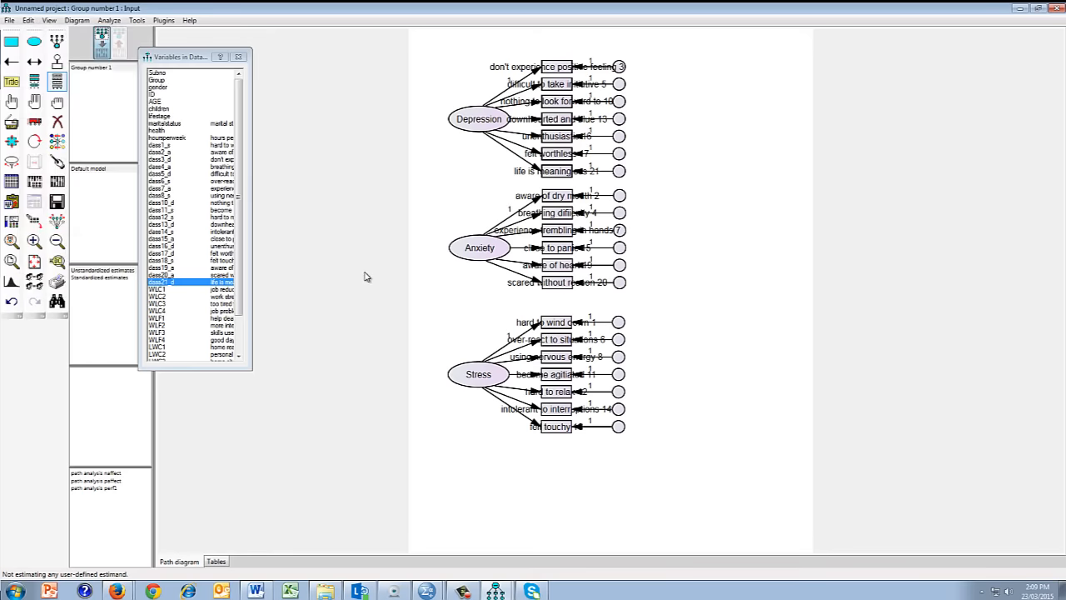
pyautogui.click(238, 56)
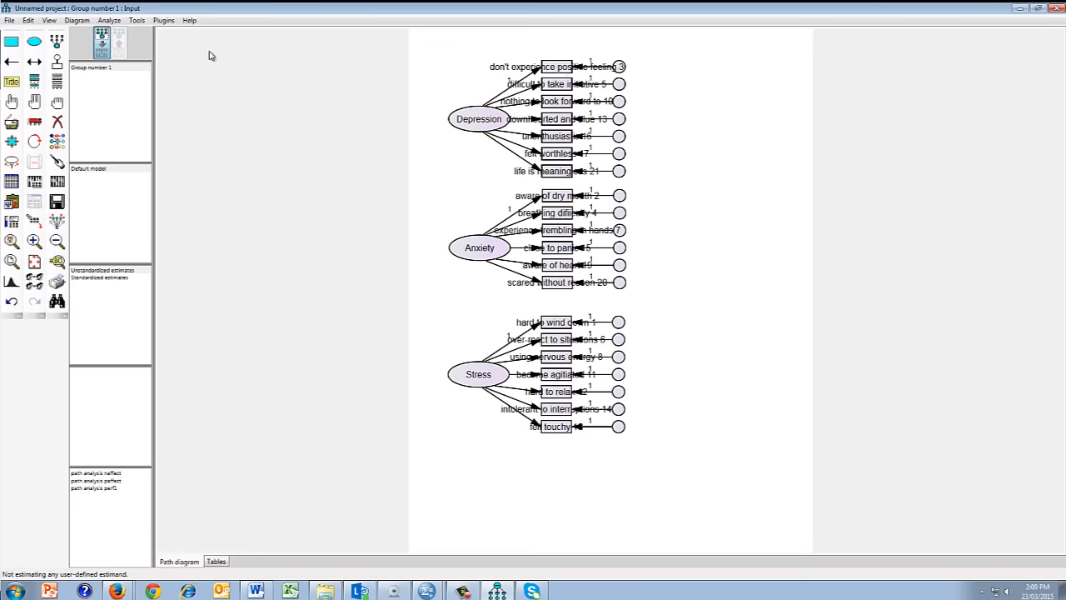
# - Turn off the display of variable labels in the interface properties, apply the change and close the dialog
pyautogui.click(47, 22)
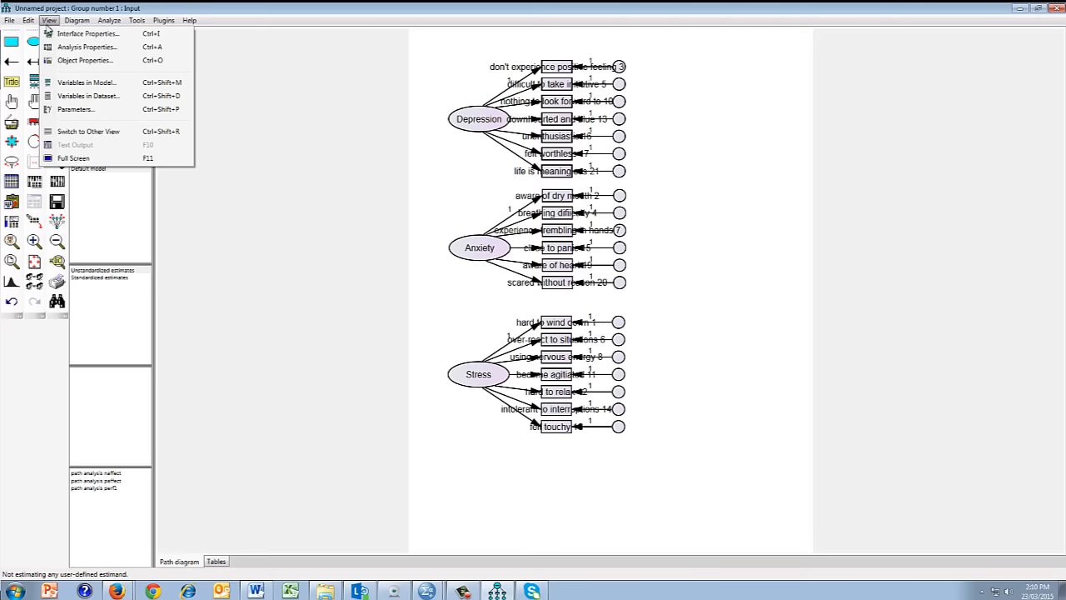
pyautogui.click(63, 33)
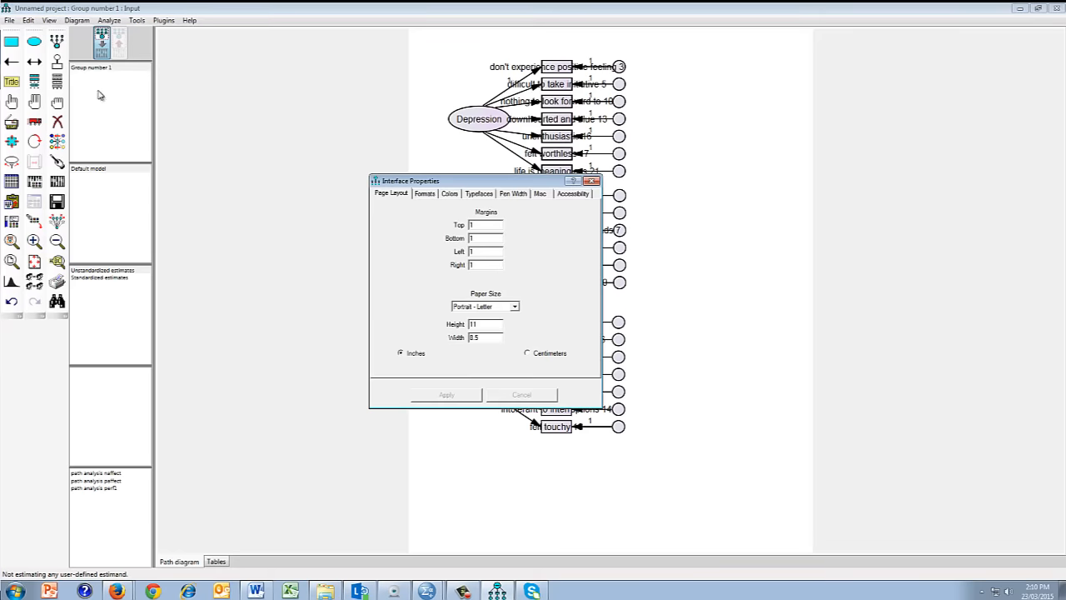
pyautogui.click(539, 194)
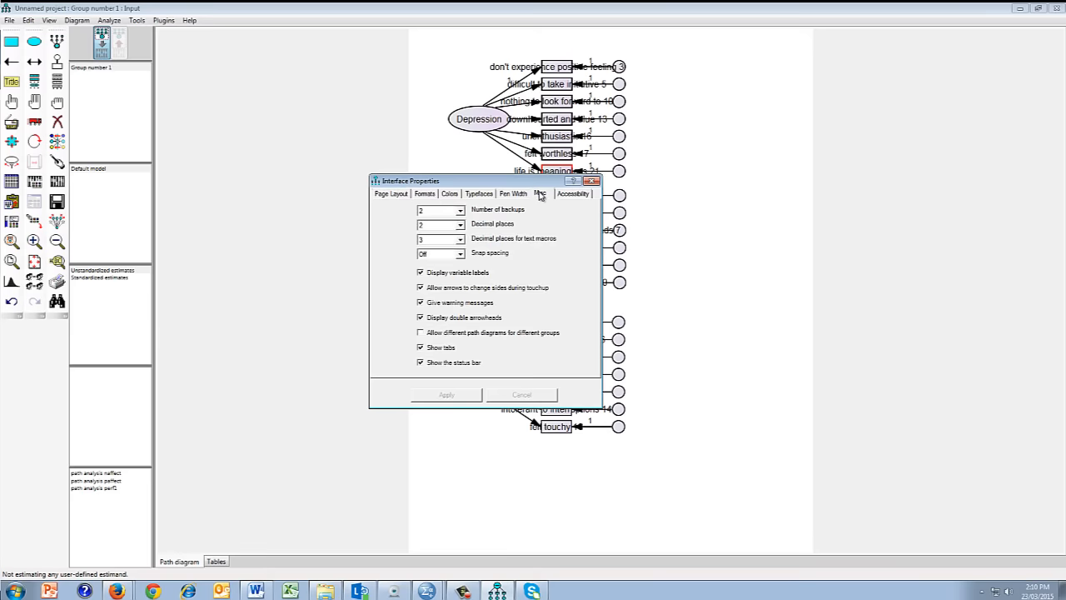
pyautogui.click(421, 272)
pyautogui.click(448, 394)
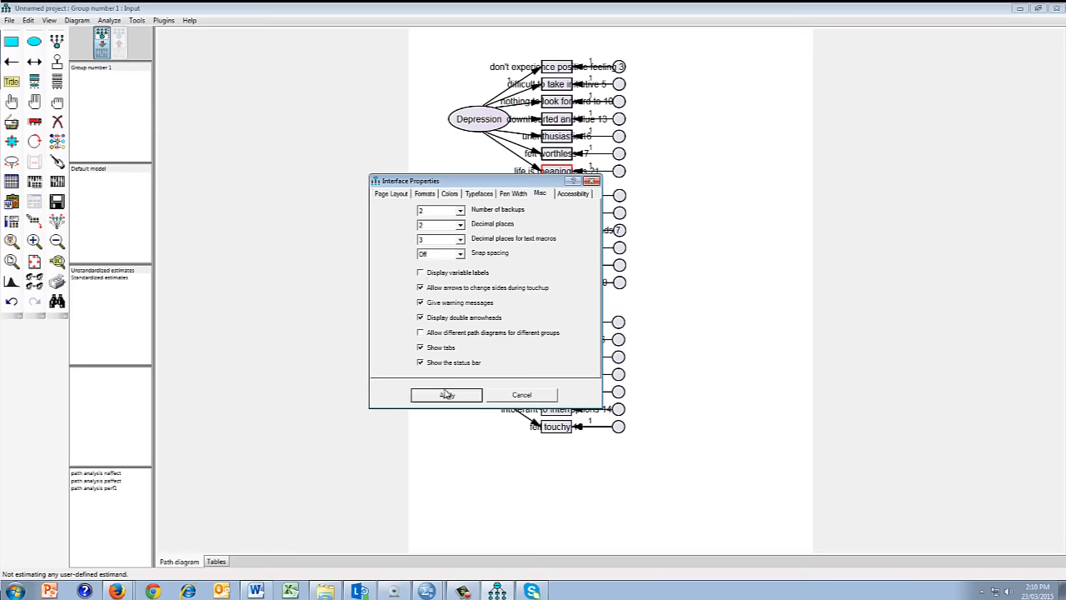
pyautogui.click(592, 181)
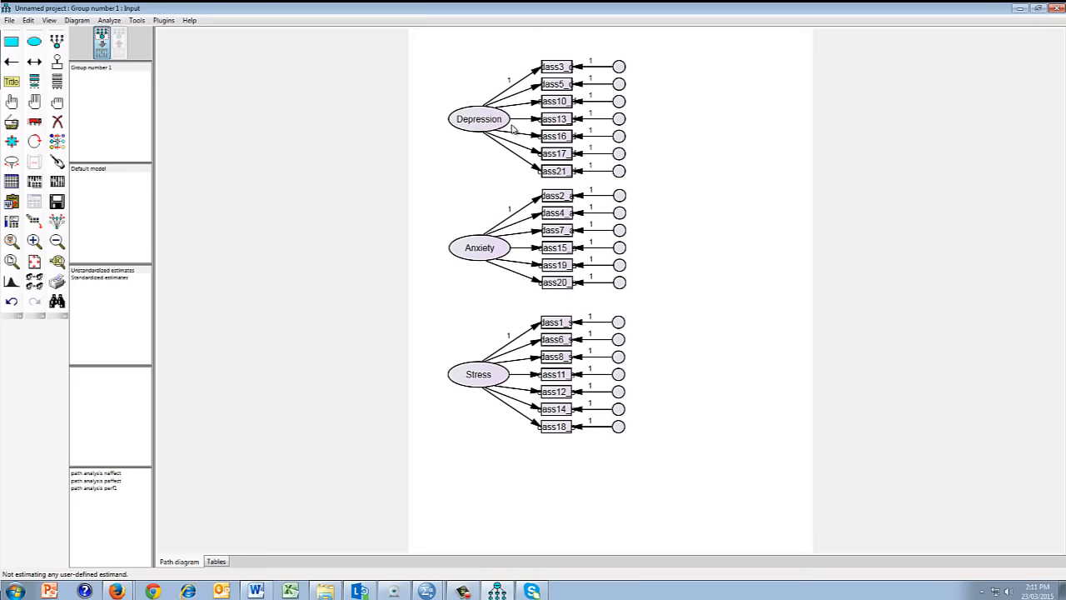
# - Name all error terms automatically with the Name Unobserved Variables plugin
pyautogui.click(164, 21)
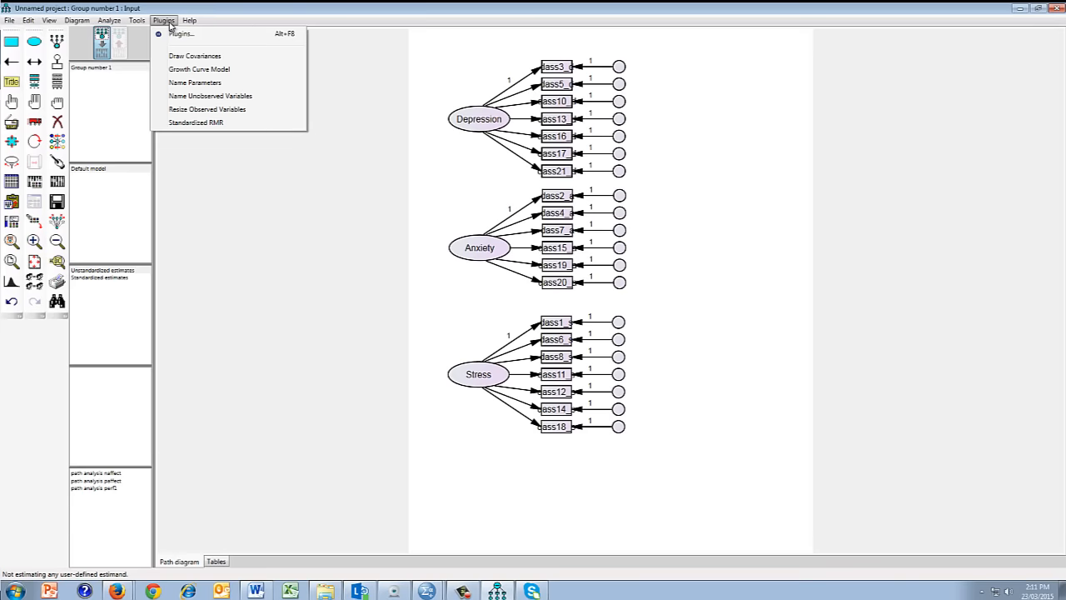
pyautogui.click(187, 101)
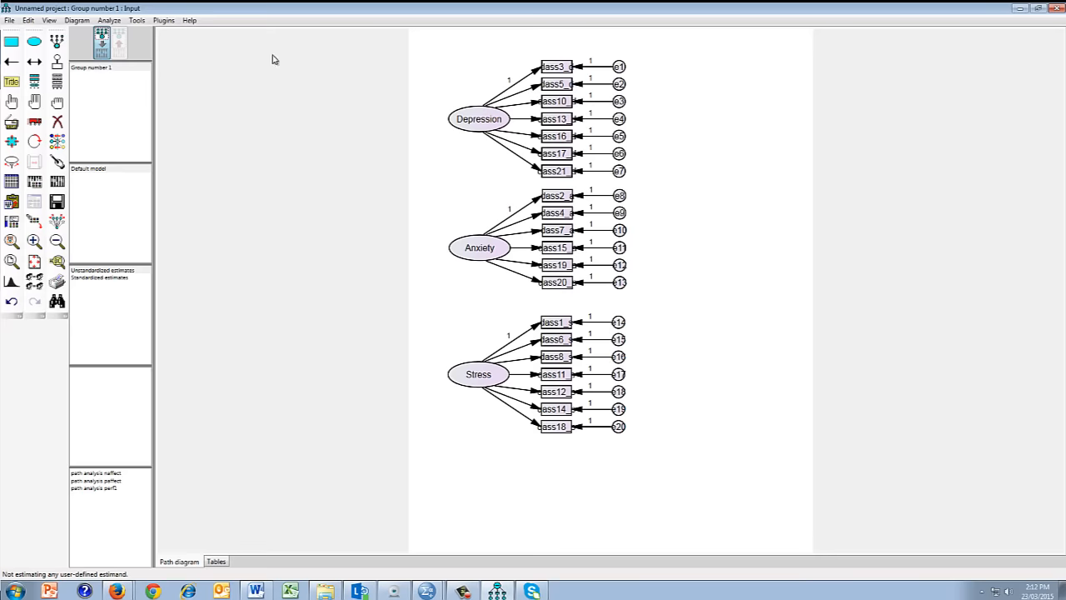
# - Draw a double-headed covariance arrow from the Stress factor to the Anxiety factor, curving outward on the side away from the indicators
pyautogui.click(35, 61)
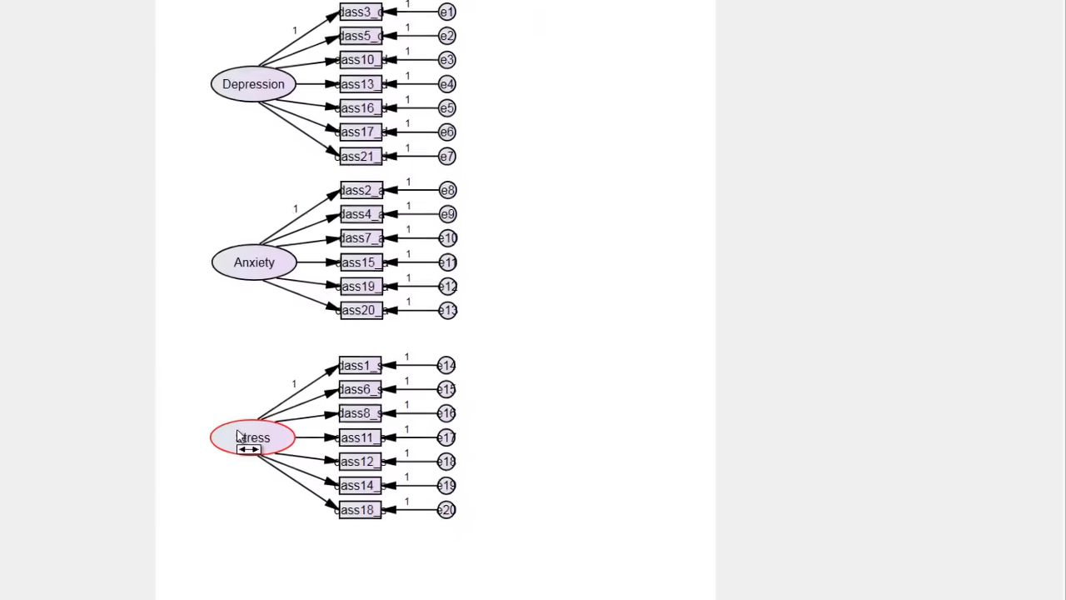
pyautogui.moveTo(389, 373); pyautogui.dragTo(384, 262)
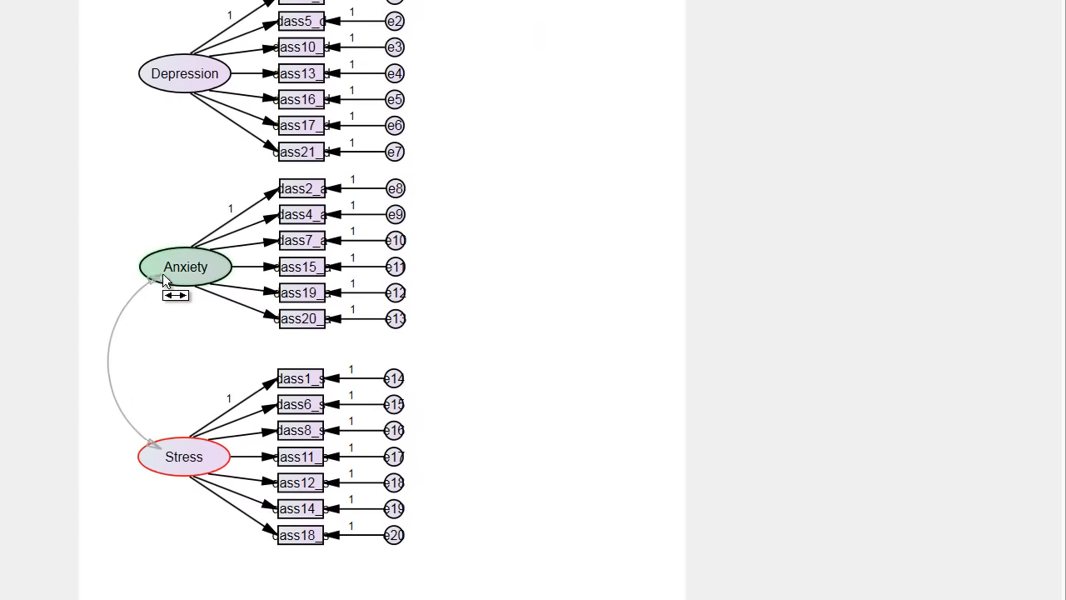
pyautogui.moveTo(162, 273); pyautogui.dragTo(163, 273)
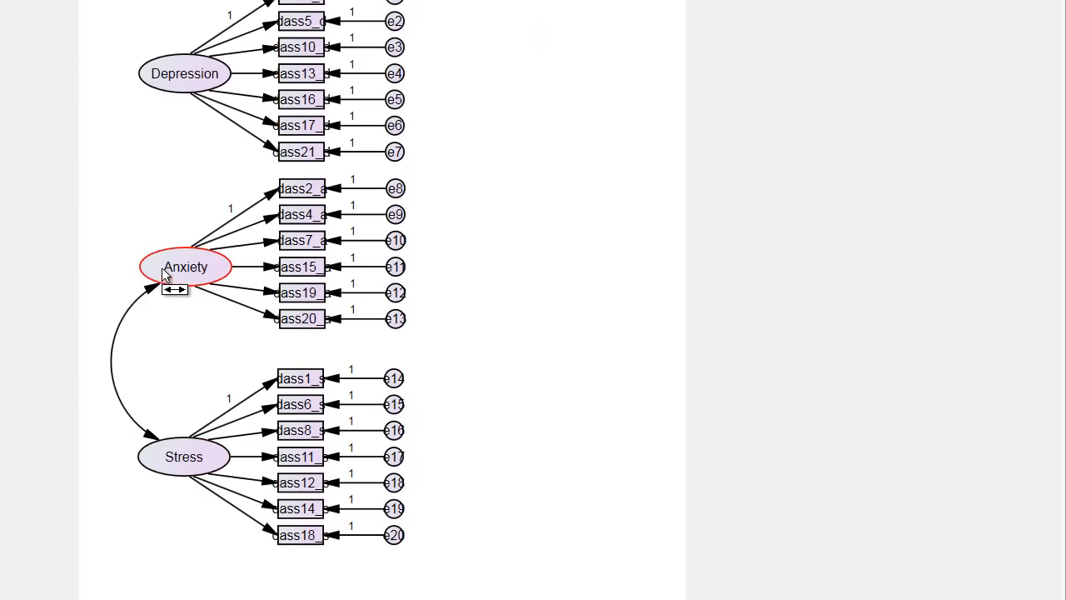